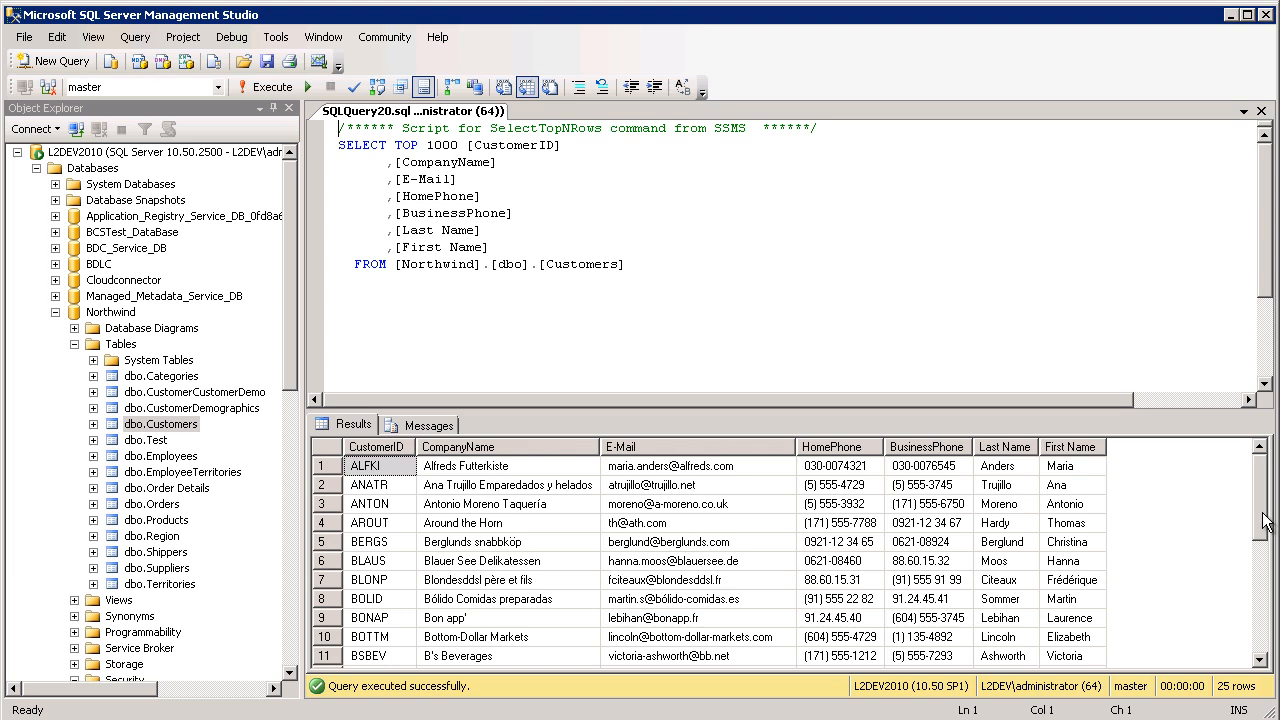
pyautogui.moveTo(1263, 521)
pyautogui.mouseDown()
pyautogui.moveTo(1248, 642)
pyautogui.moveTo(1262, 624)
pyautogui.moveTo(1270, 500)
pyautogui.mouseUp()
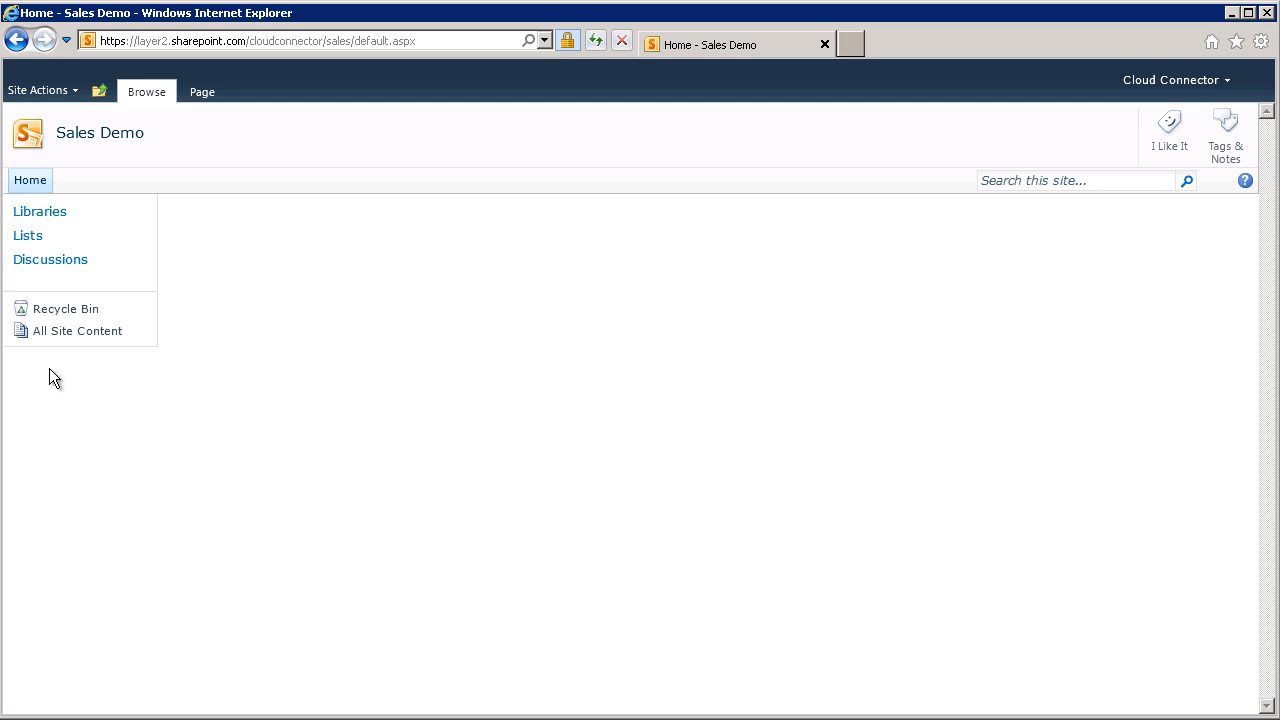
# In the SharePoint Sales Demo site in Internet Explorer, create a new Contacts list named Customers.
pyautogui.click(30, 237)
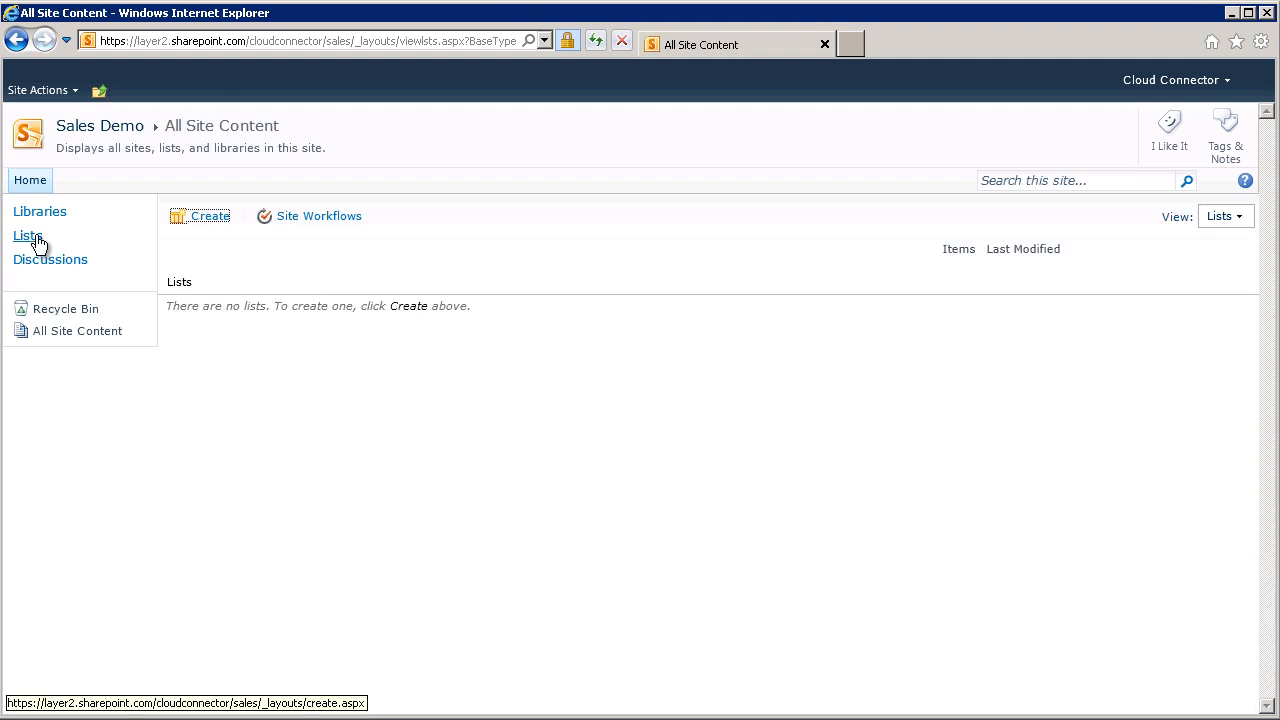
pyautogui.click(201, 228)
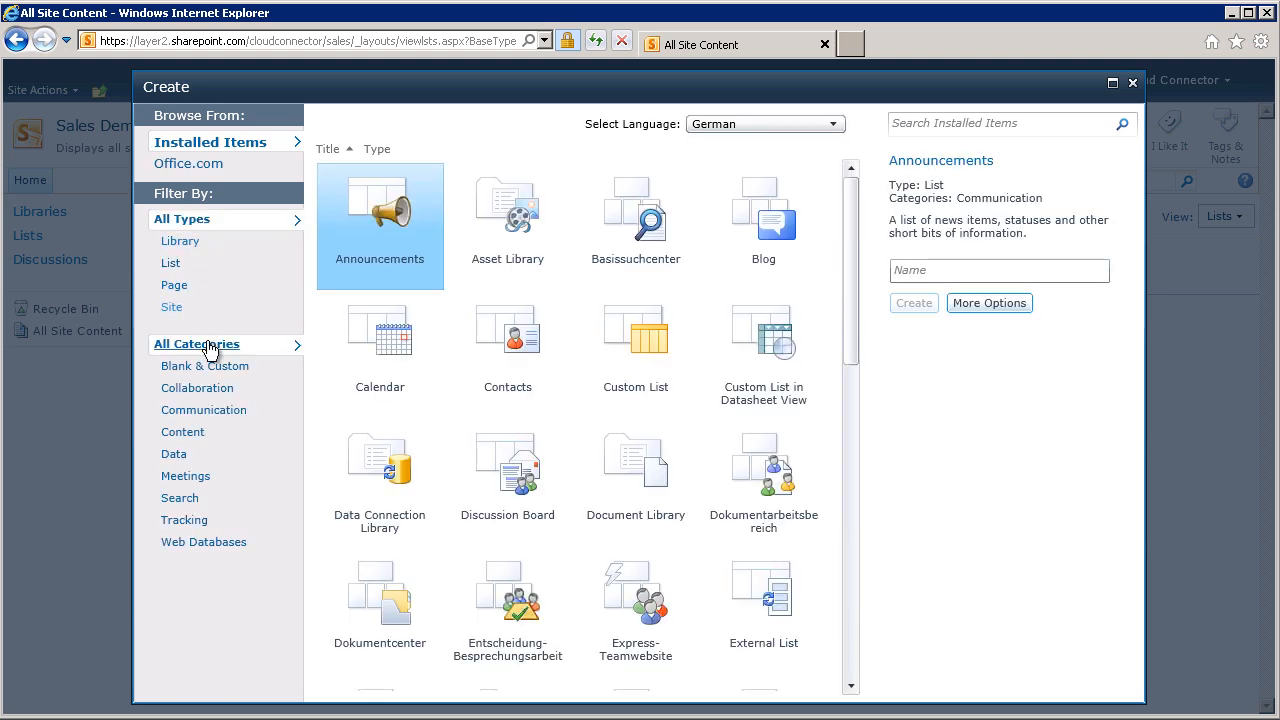
pyautogui.click(490, 381)
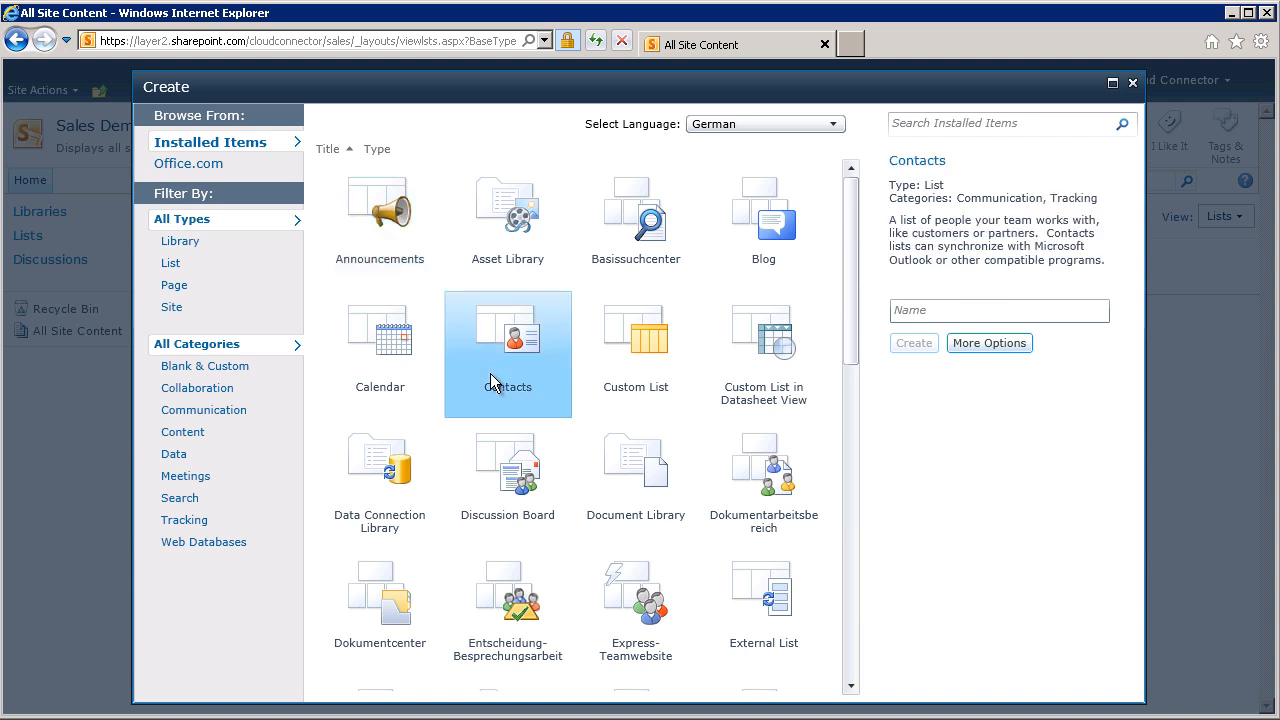
pyautogui.click(920, 311)
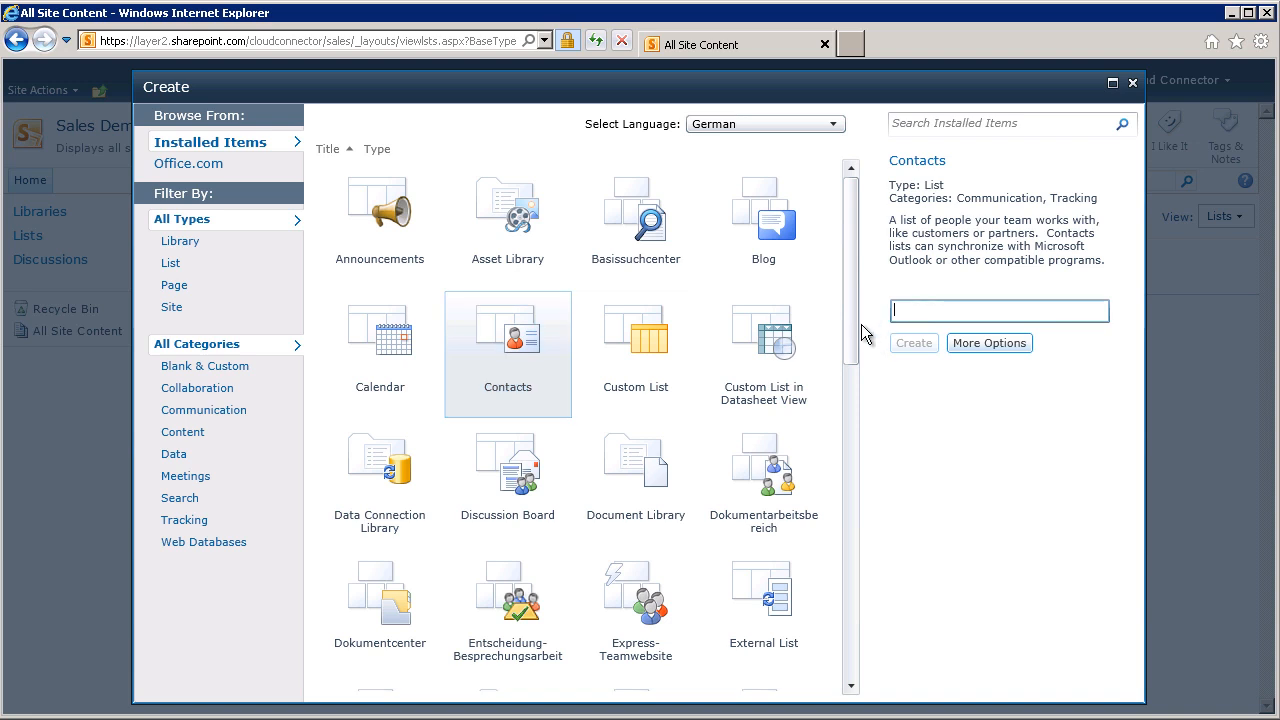
pyautogui.write('Customers')
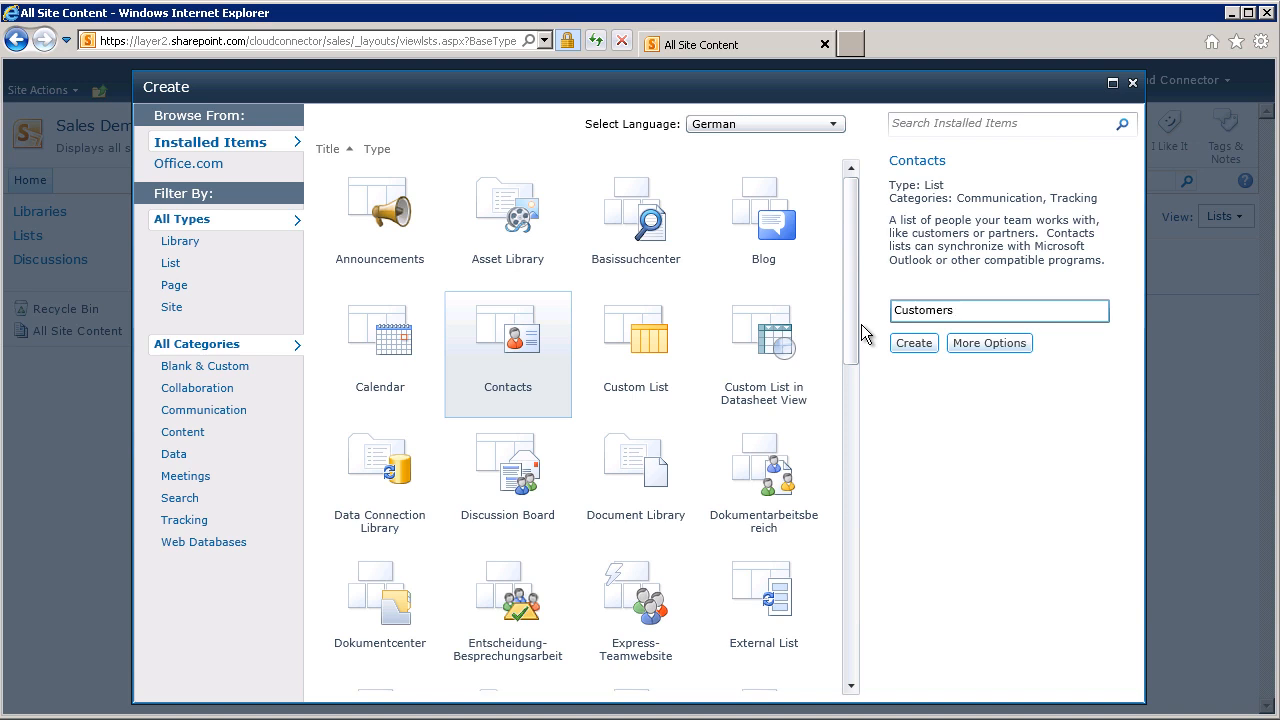
pyautogui.click(930, 350)
pyautogui.click(930, 350)
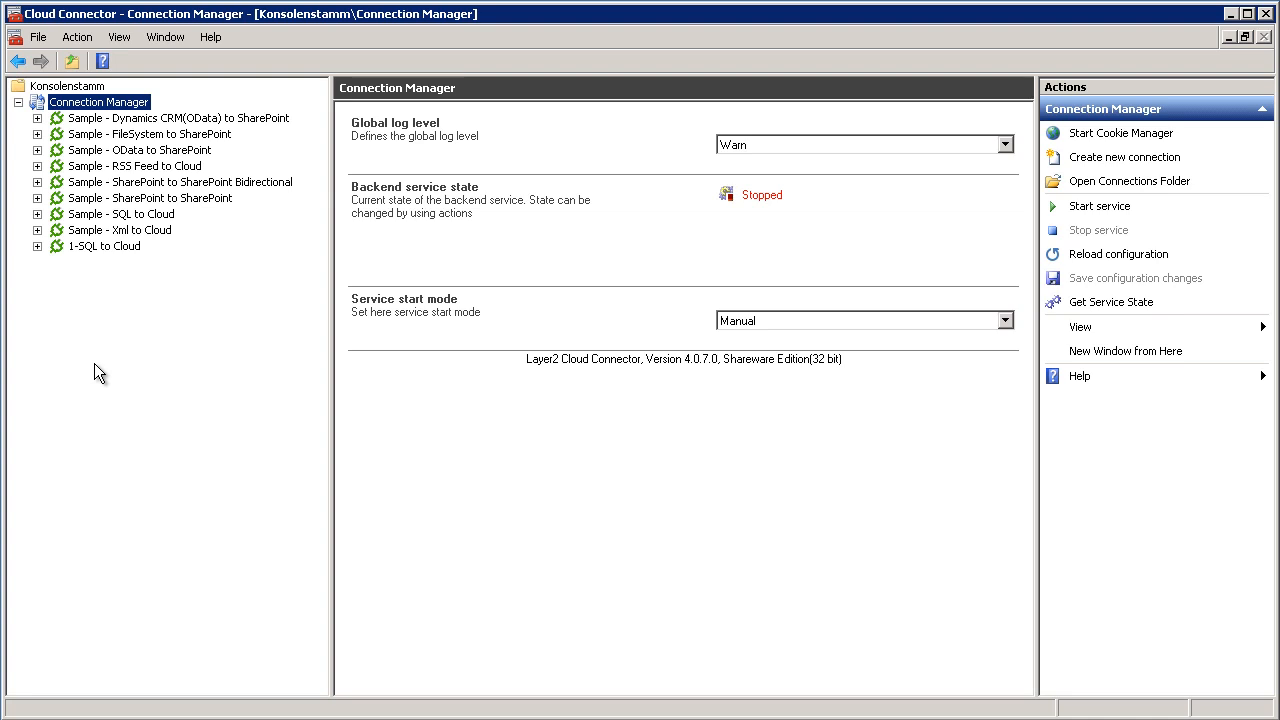
# In the Cloud Connector Connection Manager, duplicate the Sample - SQL to Cloud connection and rename the copy as Customers-to-O365.
pyautogui.rightClick(79, 214)
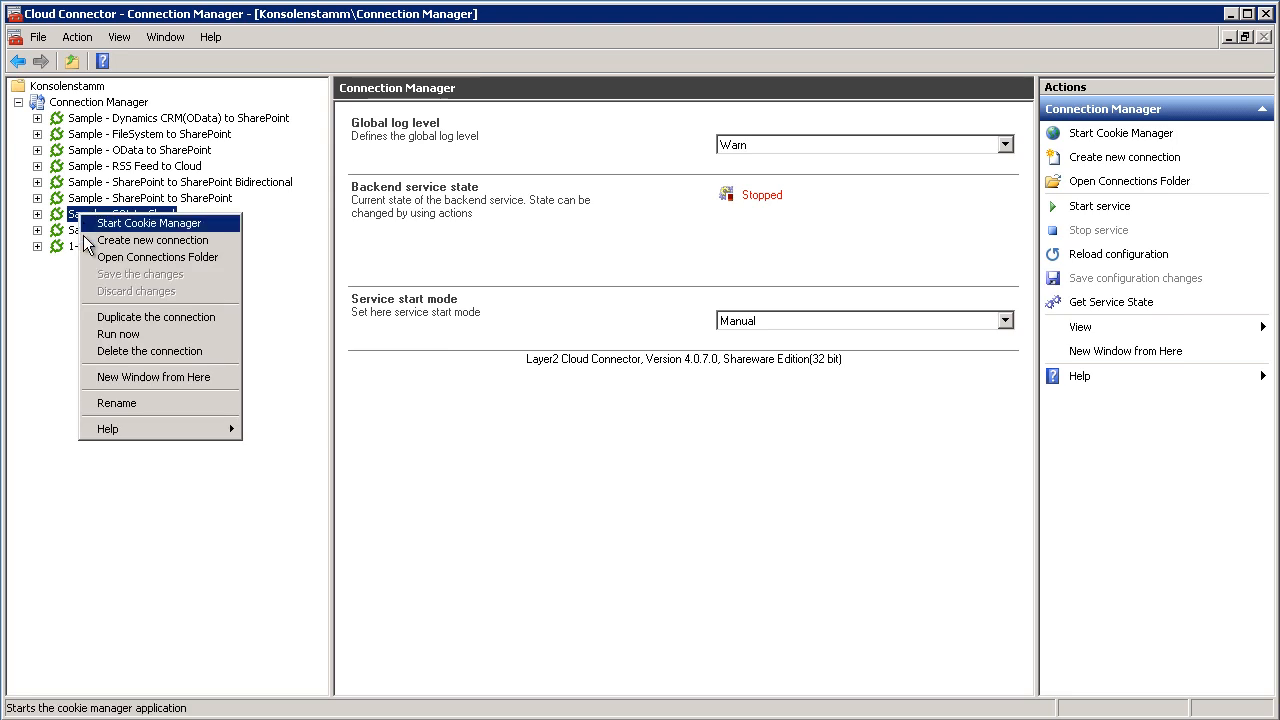
pyautogui.click(90, 318)
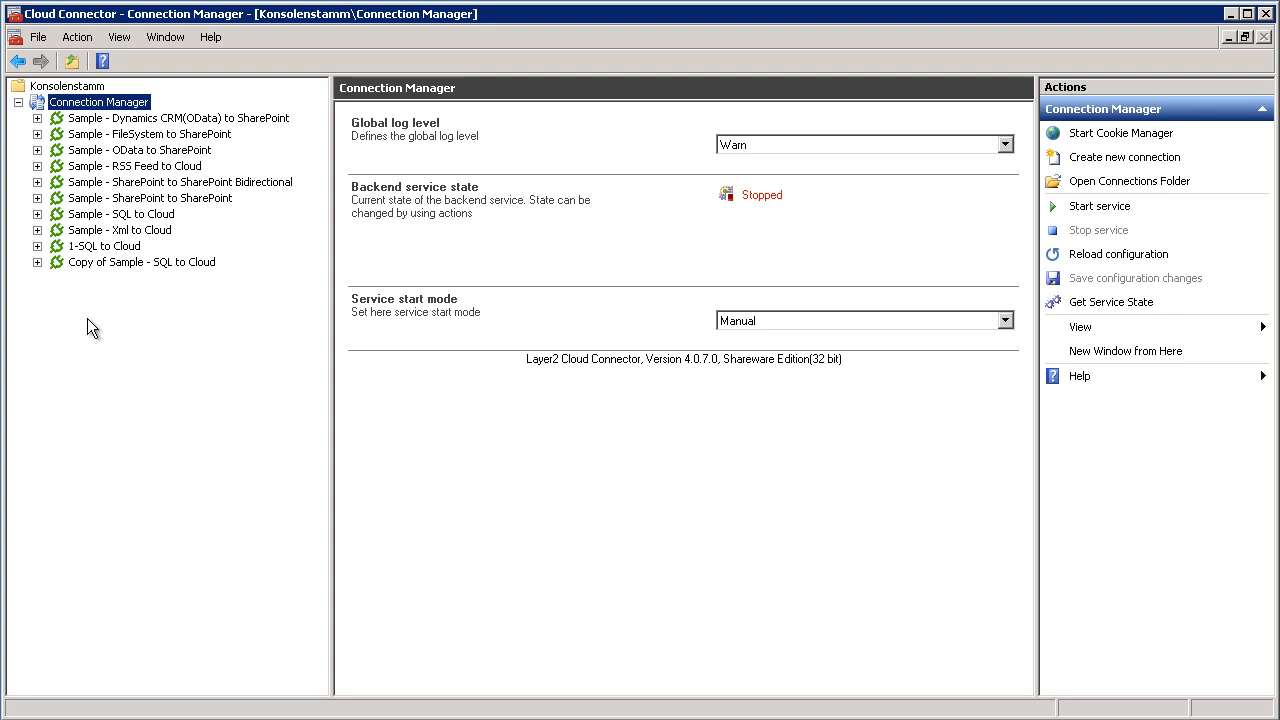
pyautogui.rightClick(82, 266)
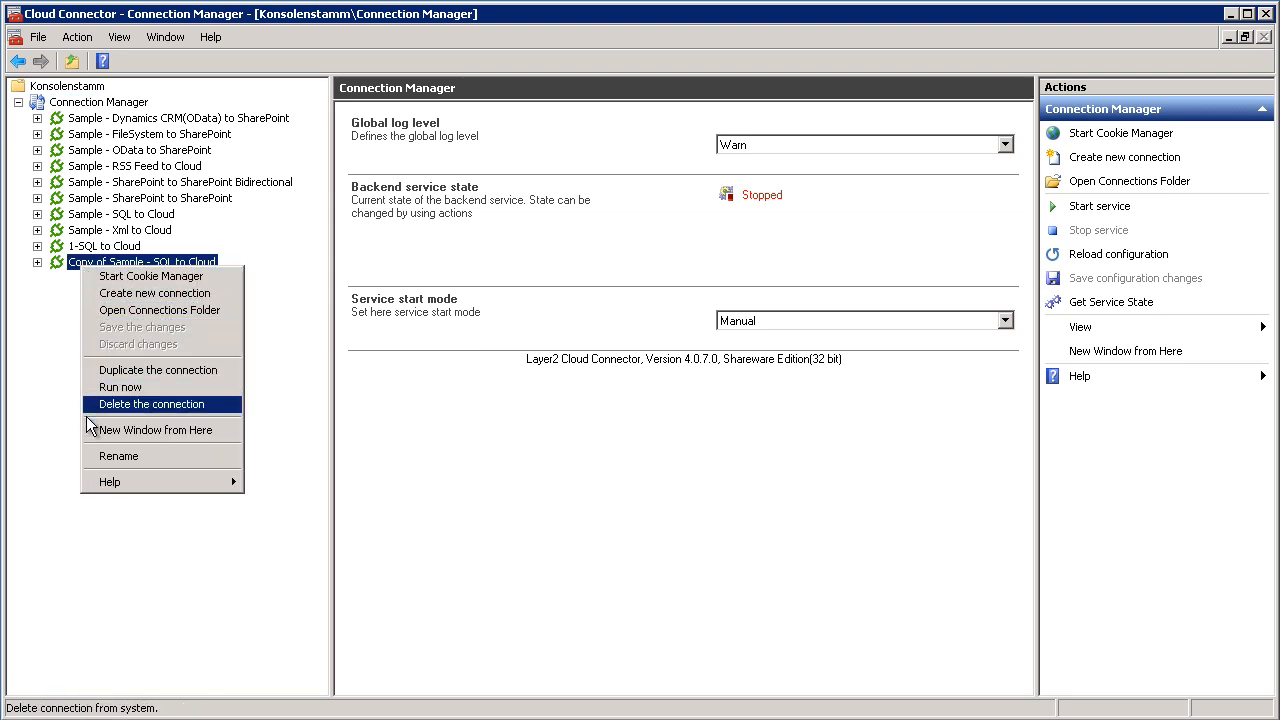
pyautogui.click(90, 457)
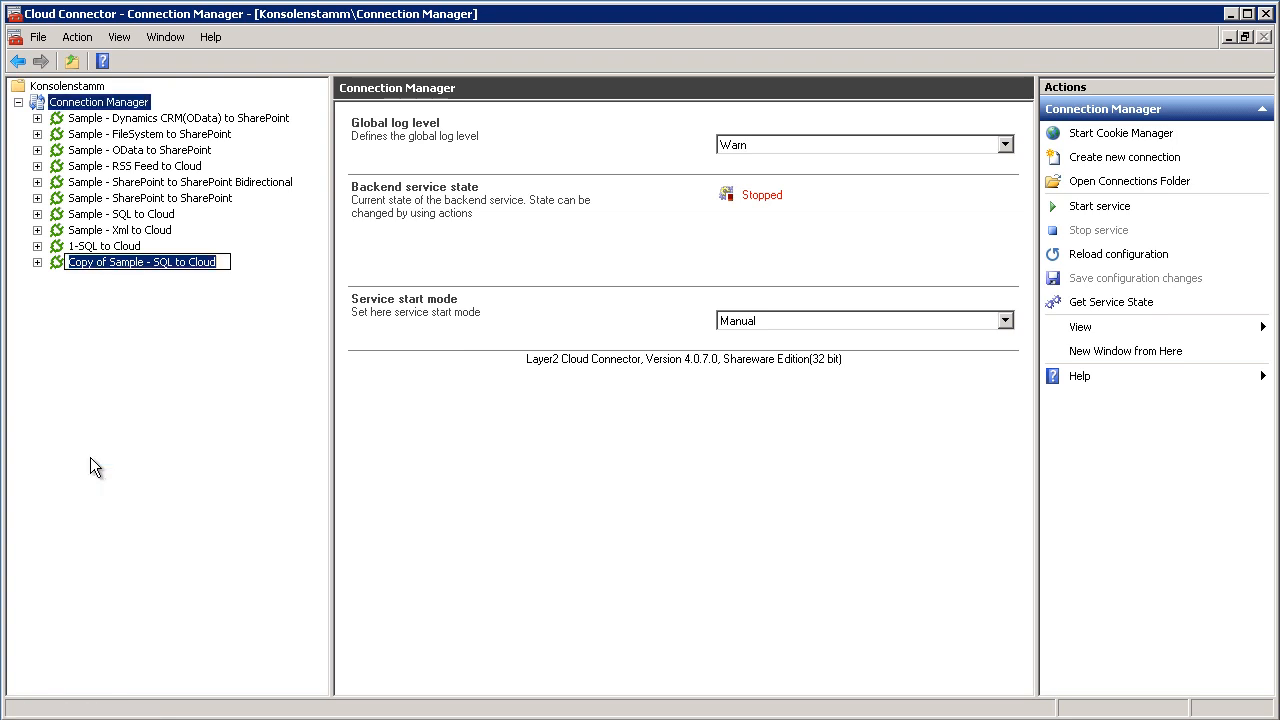
pyautogui.write('Cu')
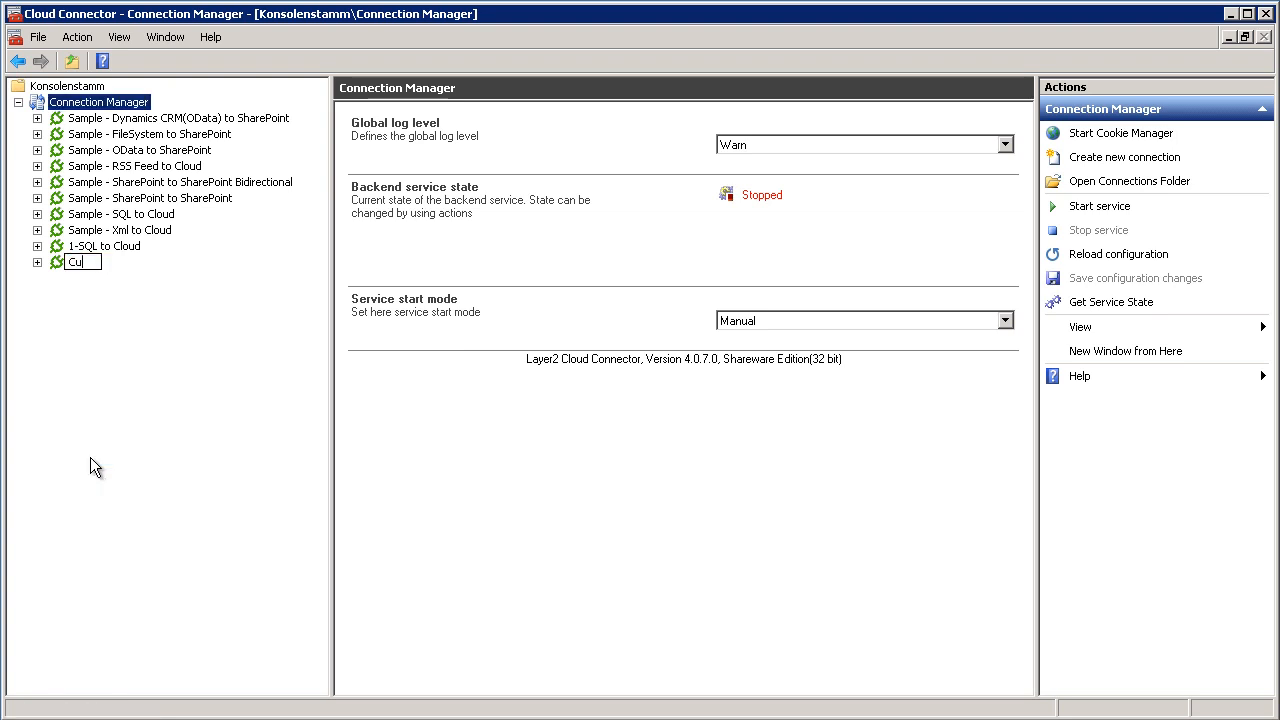
pyautogui.write('stomers-to-O365')
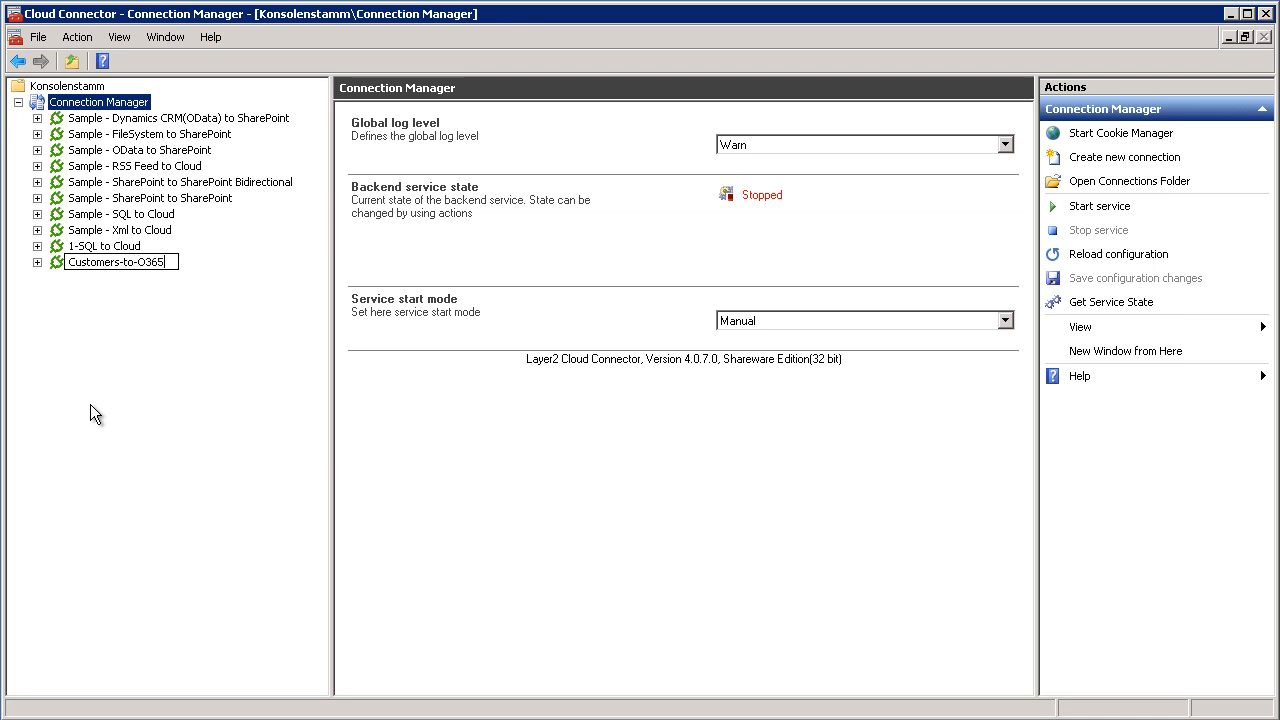
pyautogui.press('Return')
# Set the Customers-to-O365 connection's direction to Bi-directional and open its MyNorthwindDatabase data entity, saving the change.
pyautogui.click(85, 263)
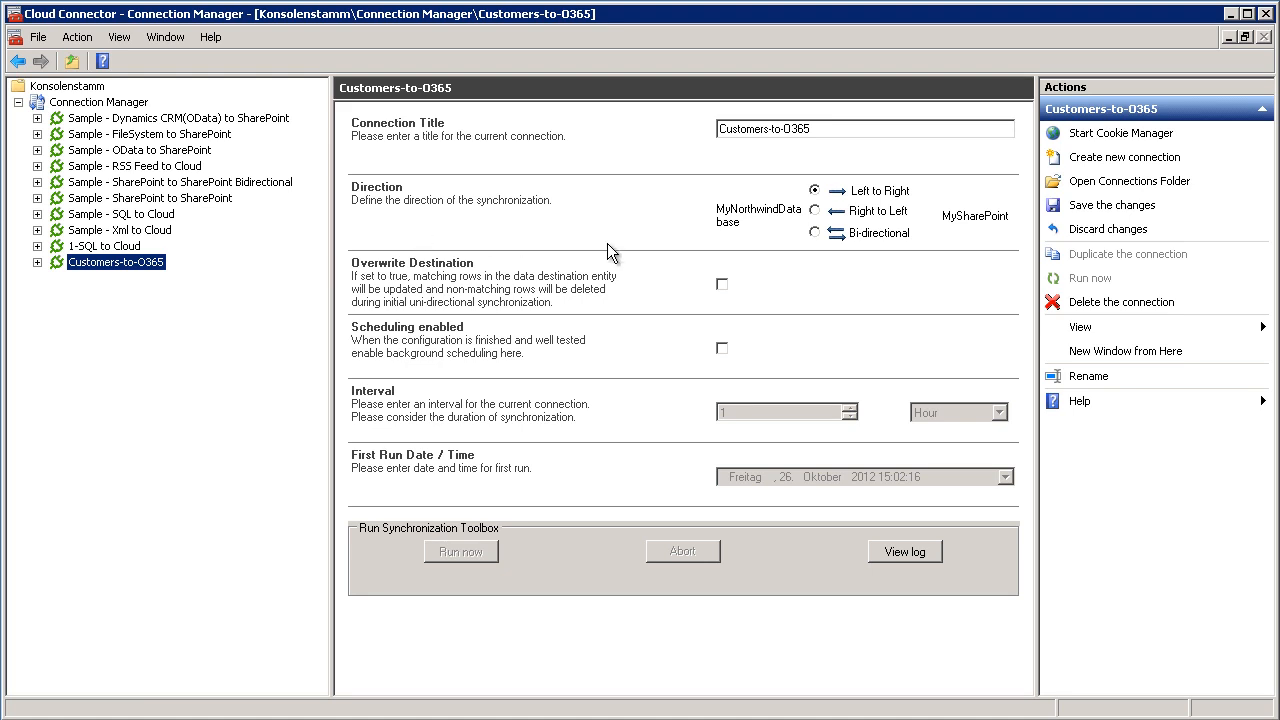
pyautogui.click(813, 236)
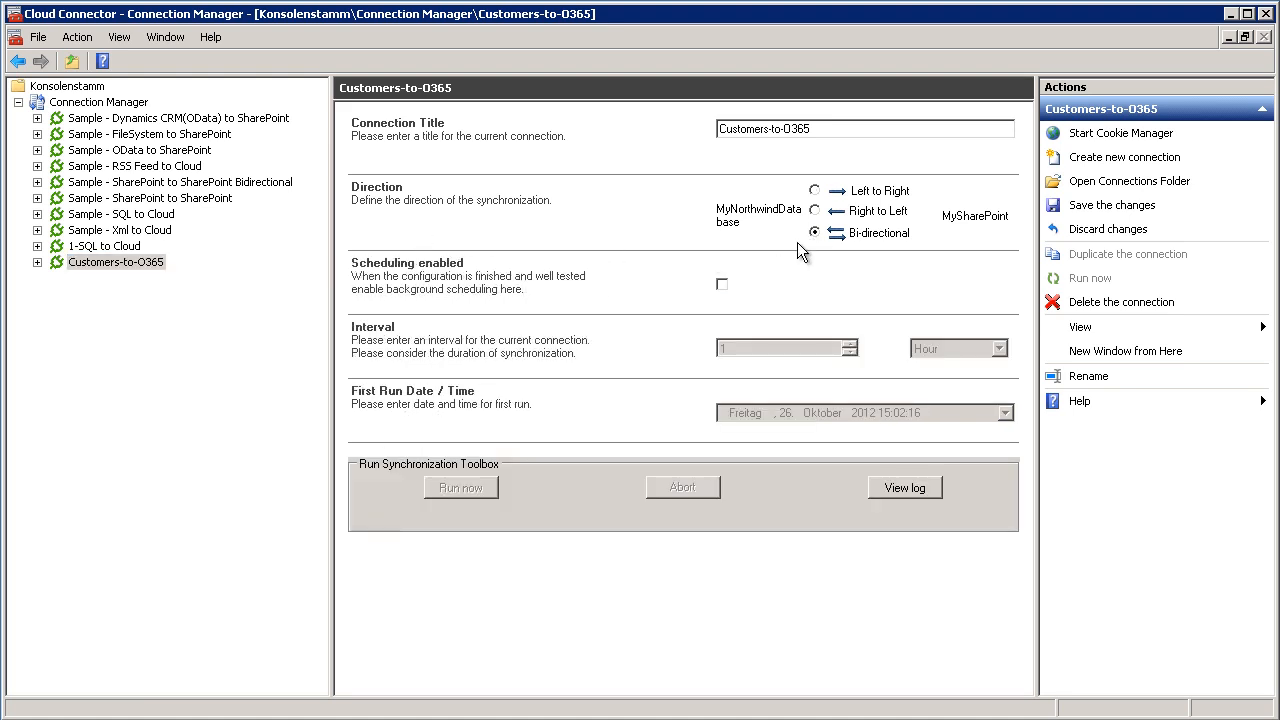
pyautogui.click(38, 263)
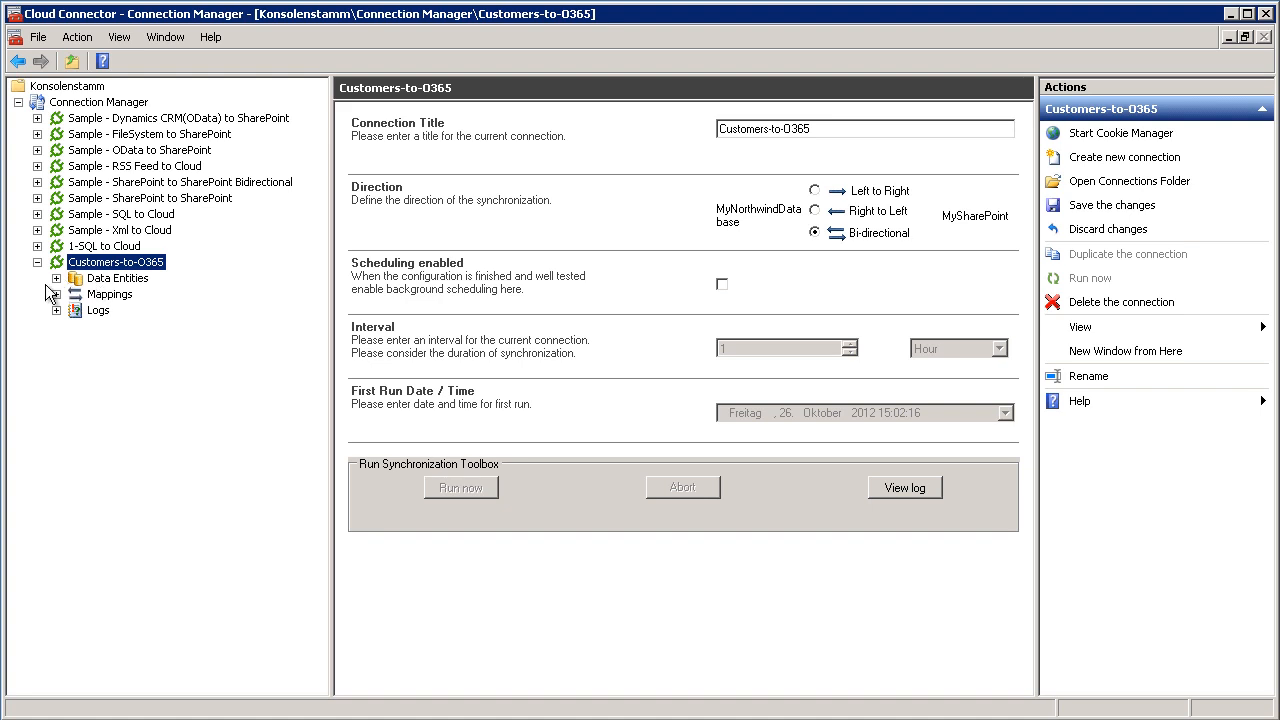
pyautogui.click(56, 278)
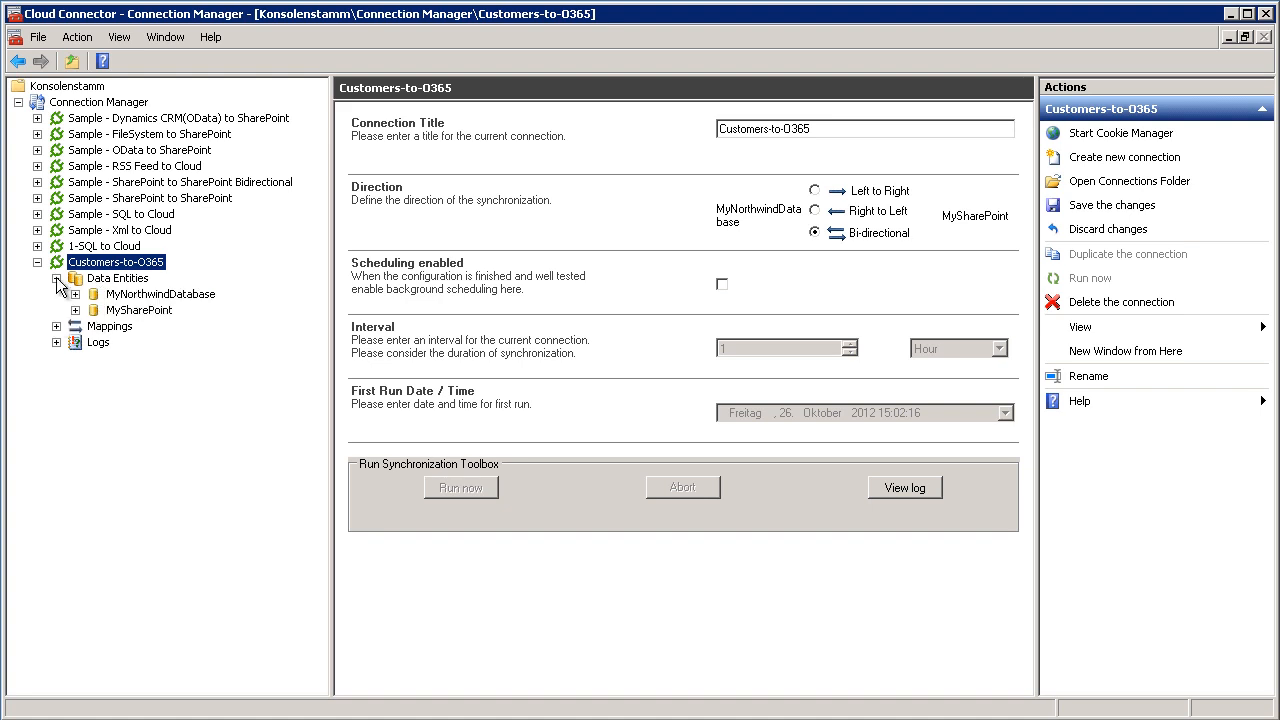
pyautogui.click(140, 297)
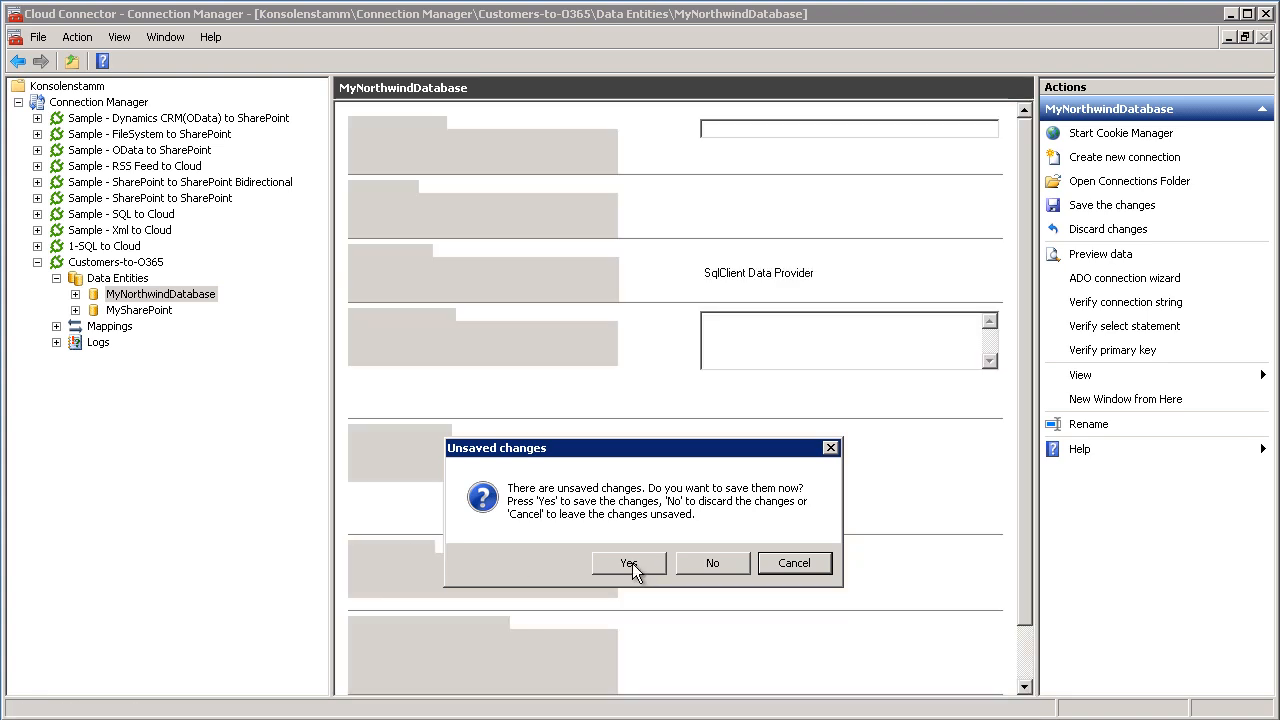
pyautogui.click(630, 563)
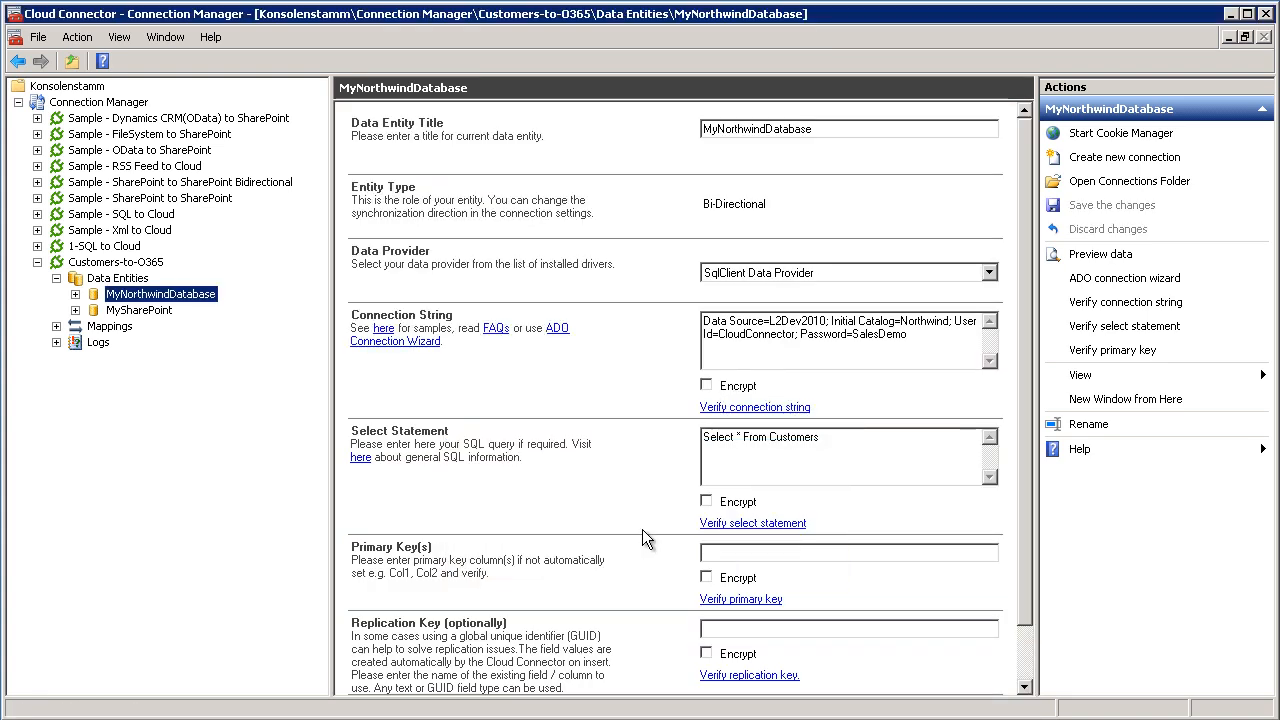
# Title the MyNorthwindDatabase data entity Customers and choose SqlClient Data Provider as its data provider.
pyautogui.moveTo(812, 129); pyautogui.dragTo(656, 130)
pyautogui.write('Customers')
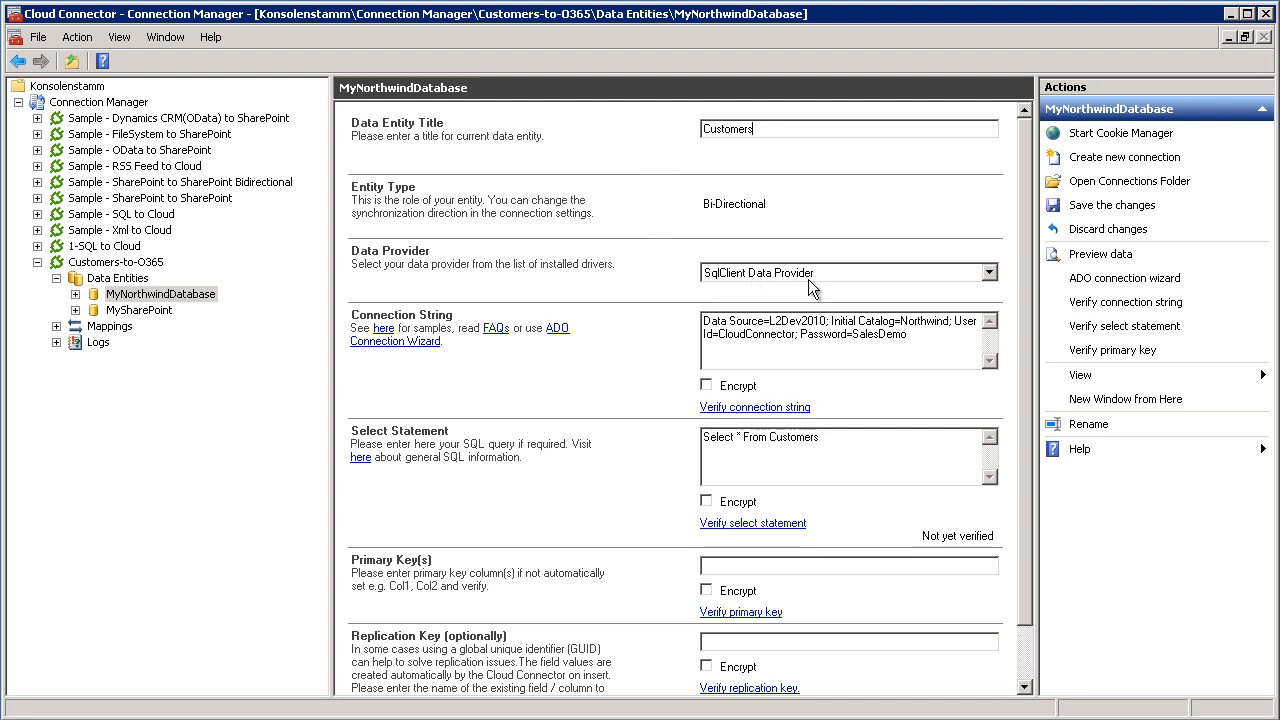
pyautogui.click(941, 279)
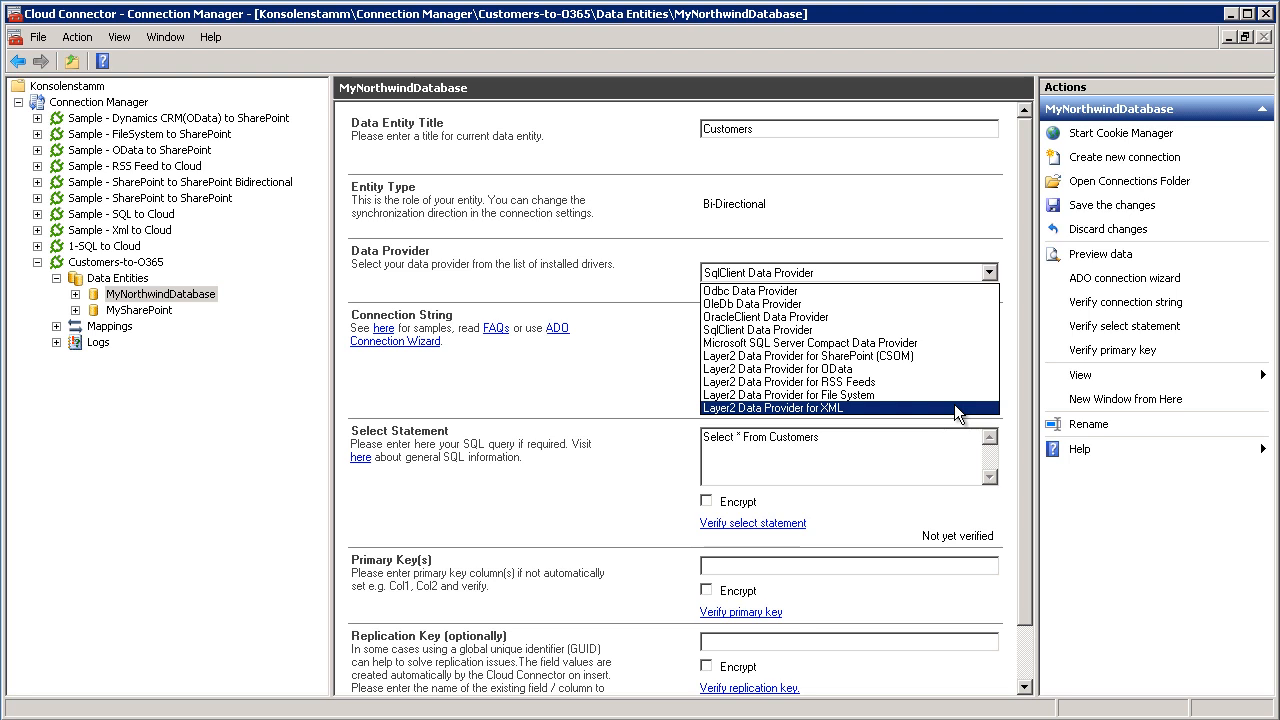
pyautogui.click(945, 331)
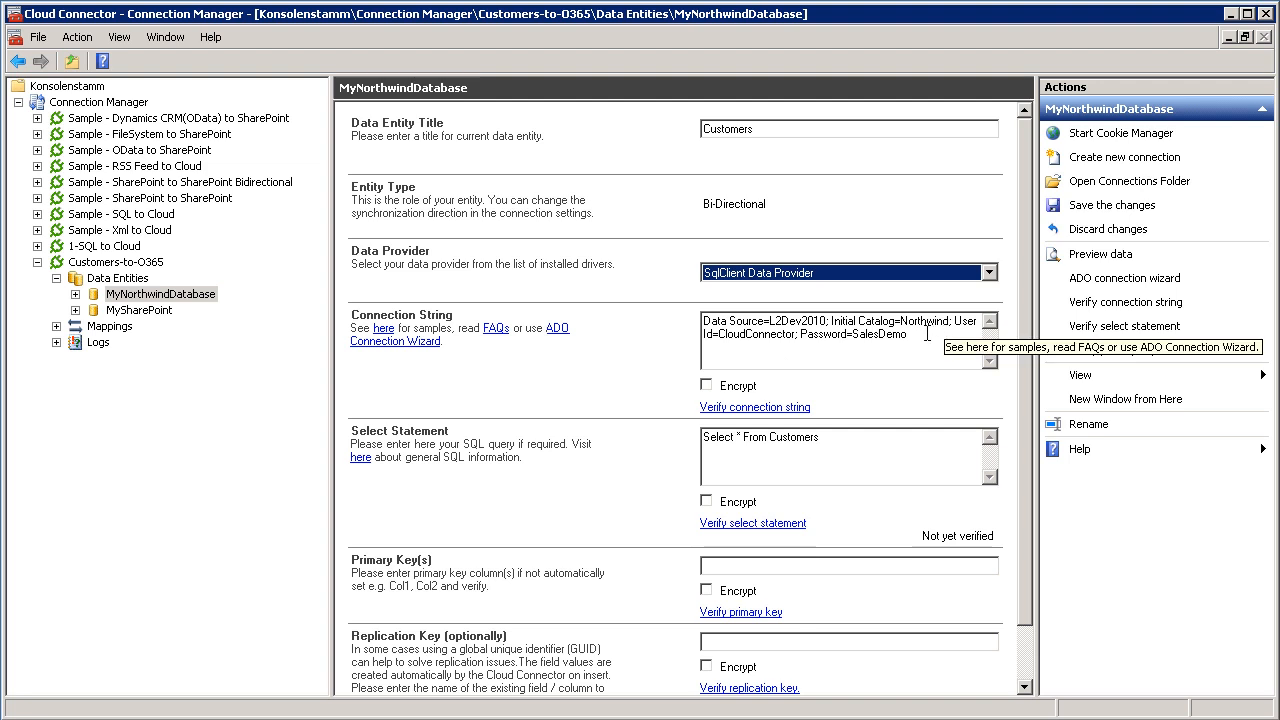
# Verify the SQL data entity's connection string and its Select * From Customers statement.
pyautogui.click(930, 335)
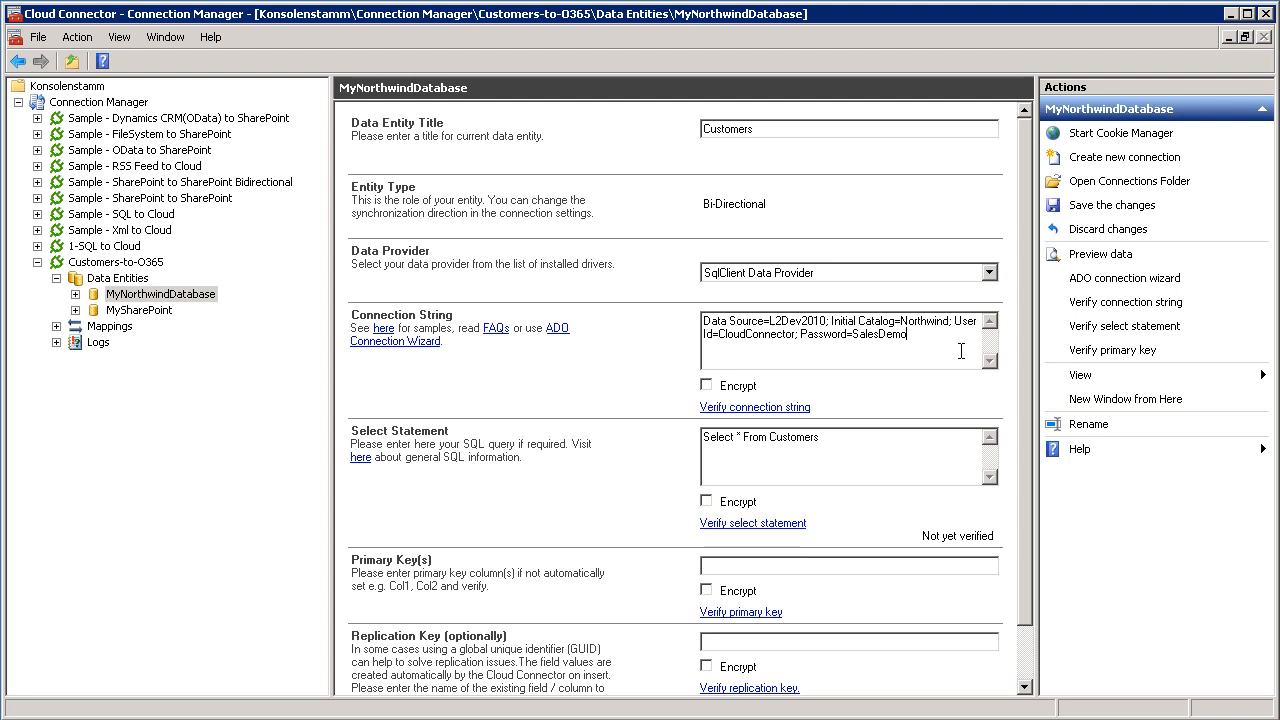
pyautogui.click(765, 410)
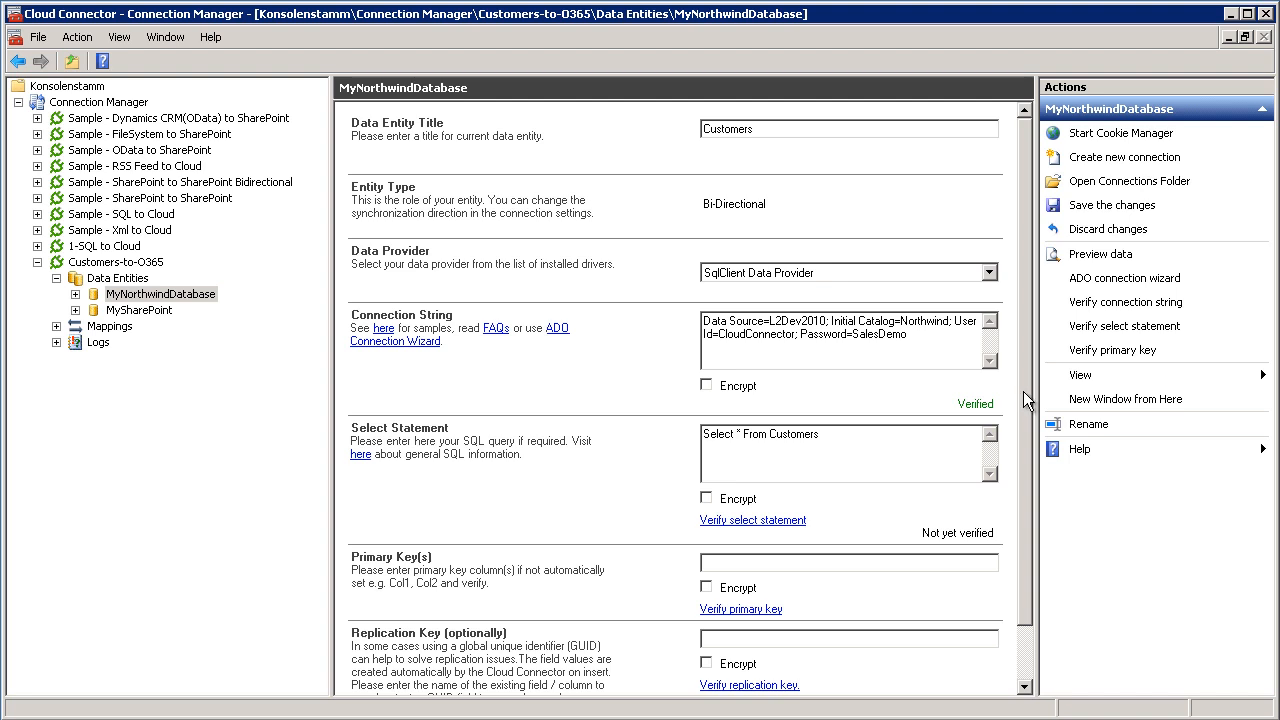
pyautogui.moveTo(1023, 391); pyautogui.dragTo(1026, 441)
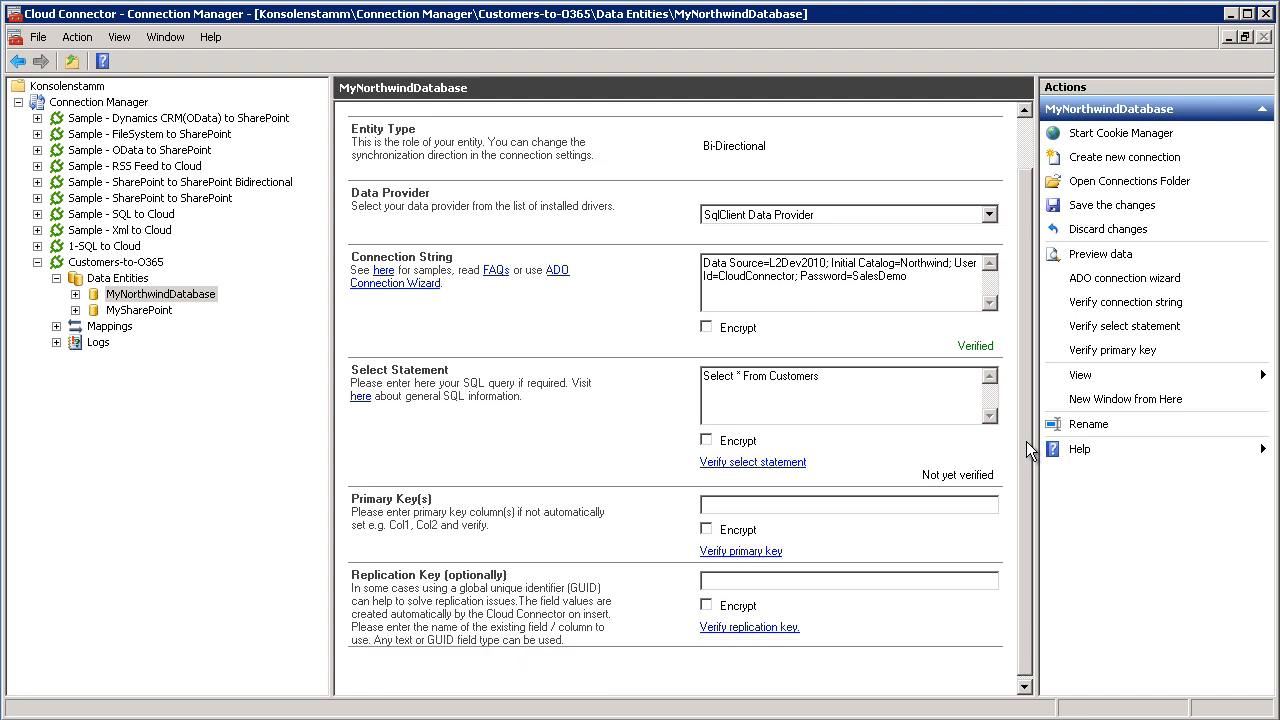
pyautogui.click(924, 401)
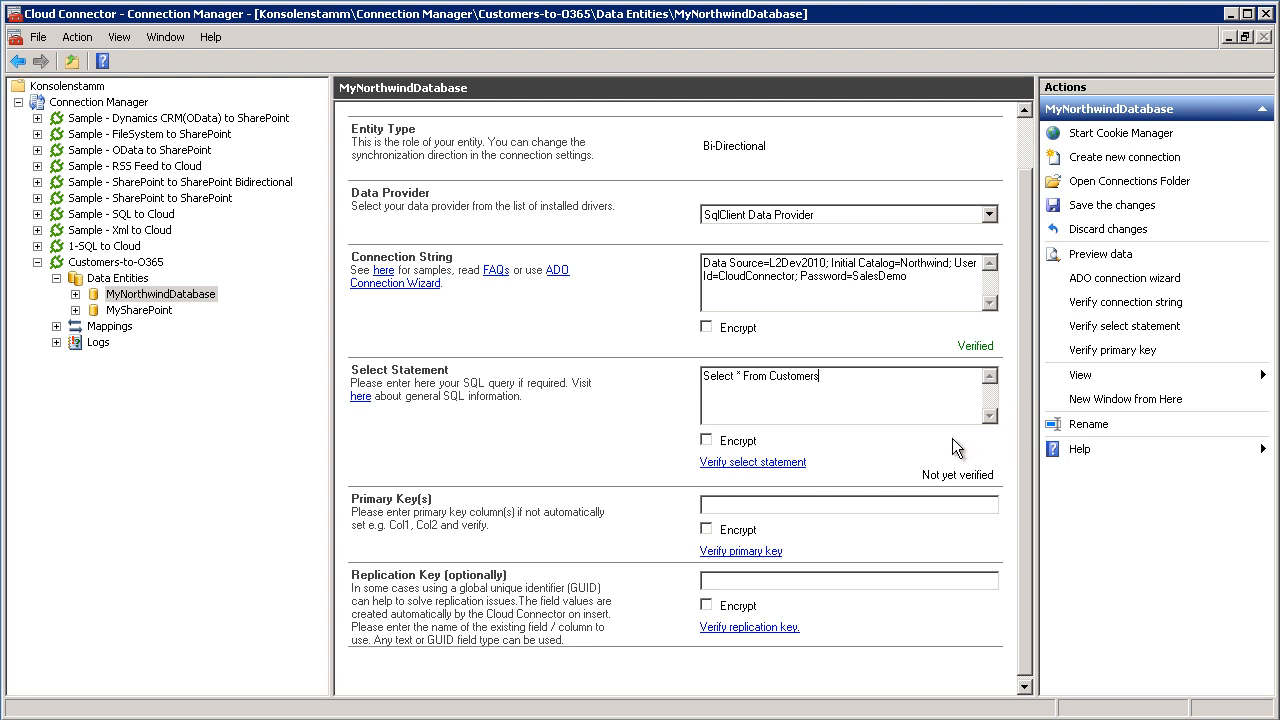
pyautogui.click(787, 463)
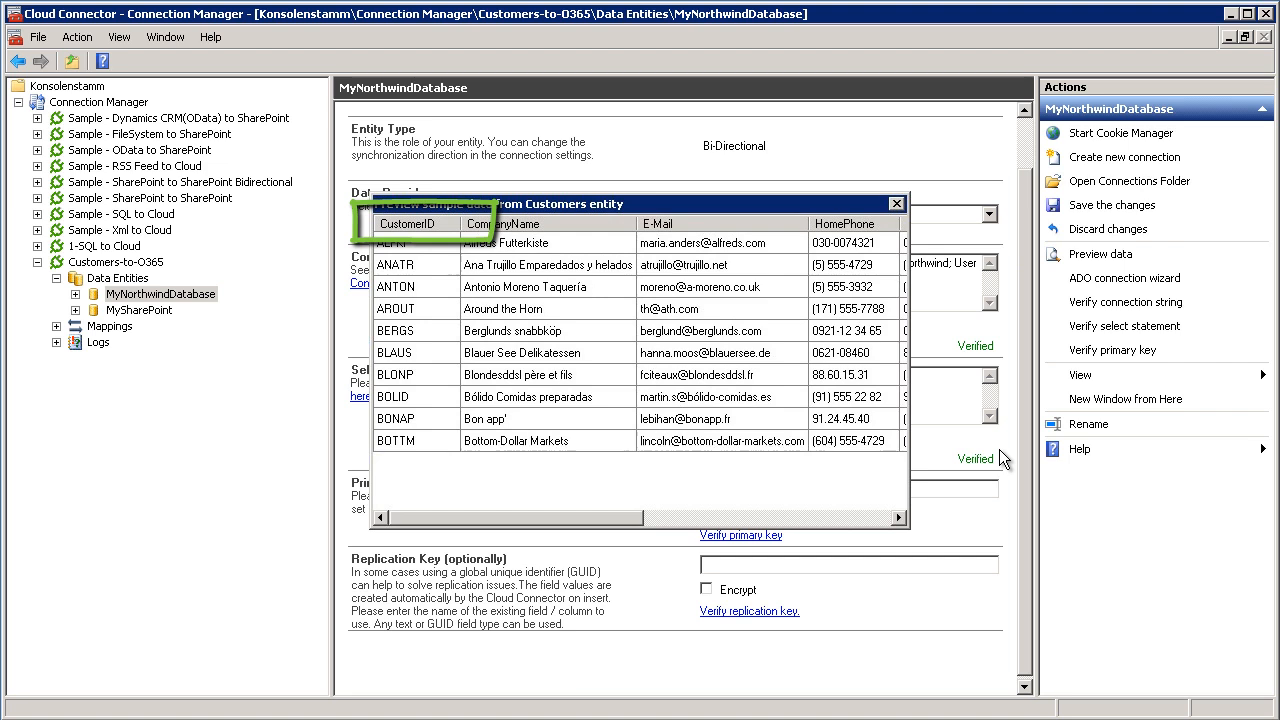
# Set and verify CustomerID as the SQL entity's primary key, and save the changes while switching to the MySharePoint entity.
pyautogui.moveTo(1020, 464); pyautogui.dragTo(1020, 478)
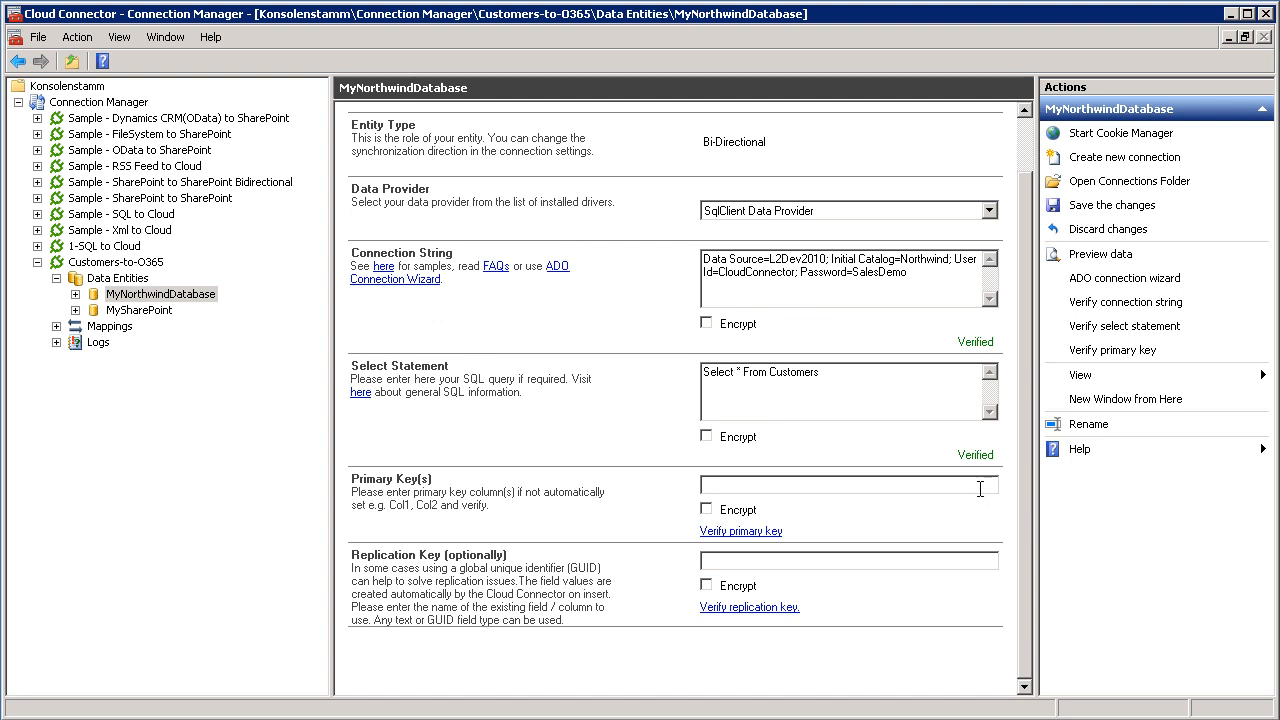
pyautogui.click(980, 488)
pyautogui.write('Cus')
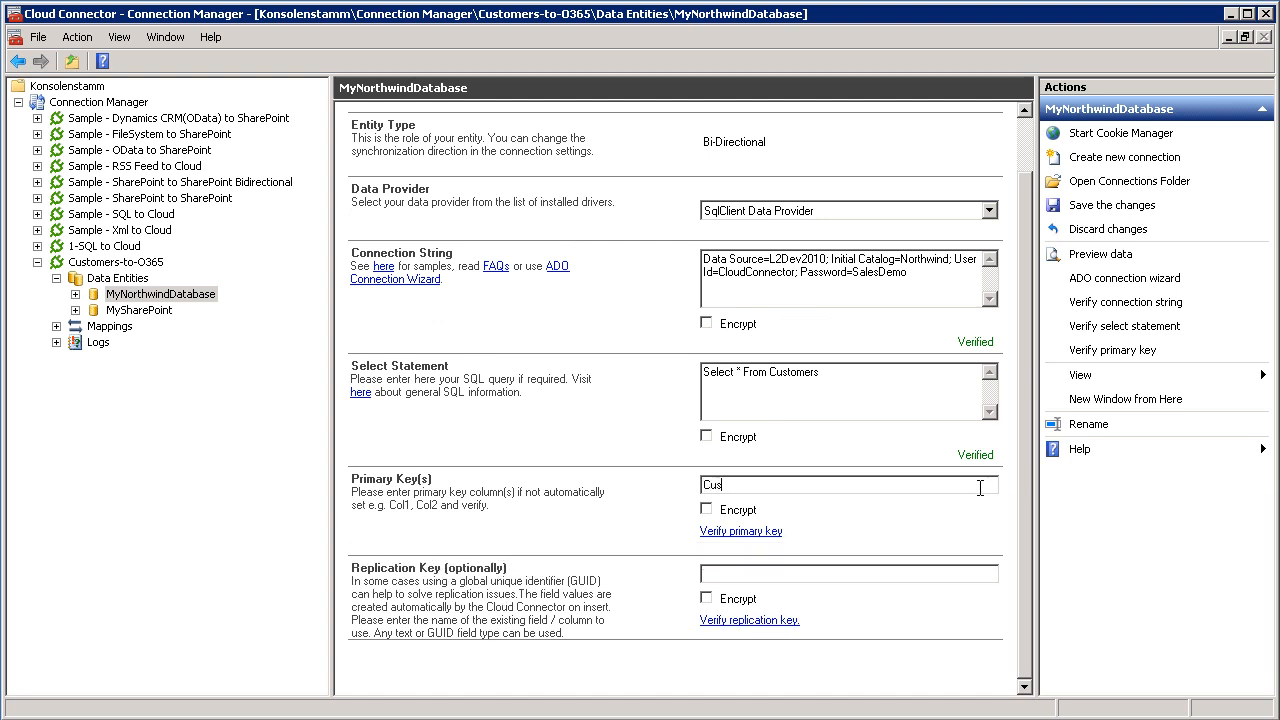
pyautogui.write('tomerID')
pyautogui.click(752, 531)
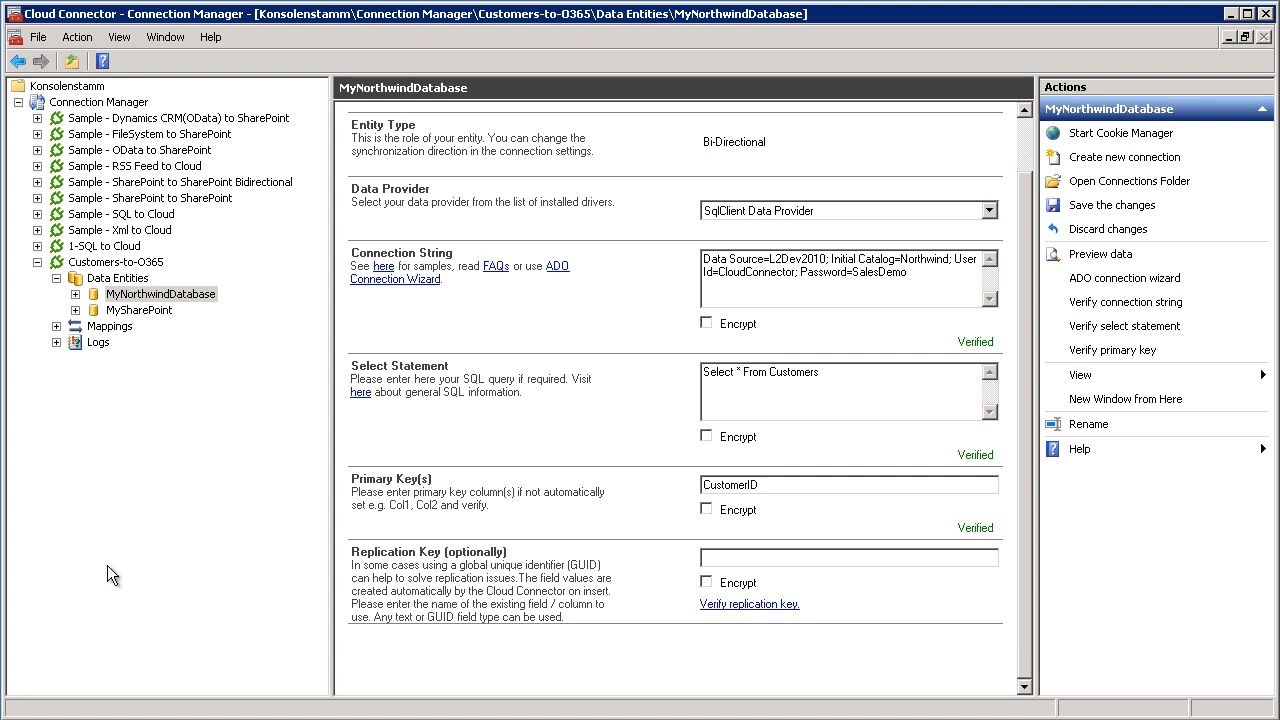
pyautogui.click(117, 312)
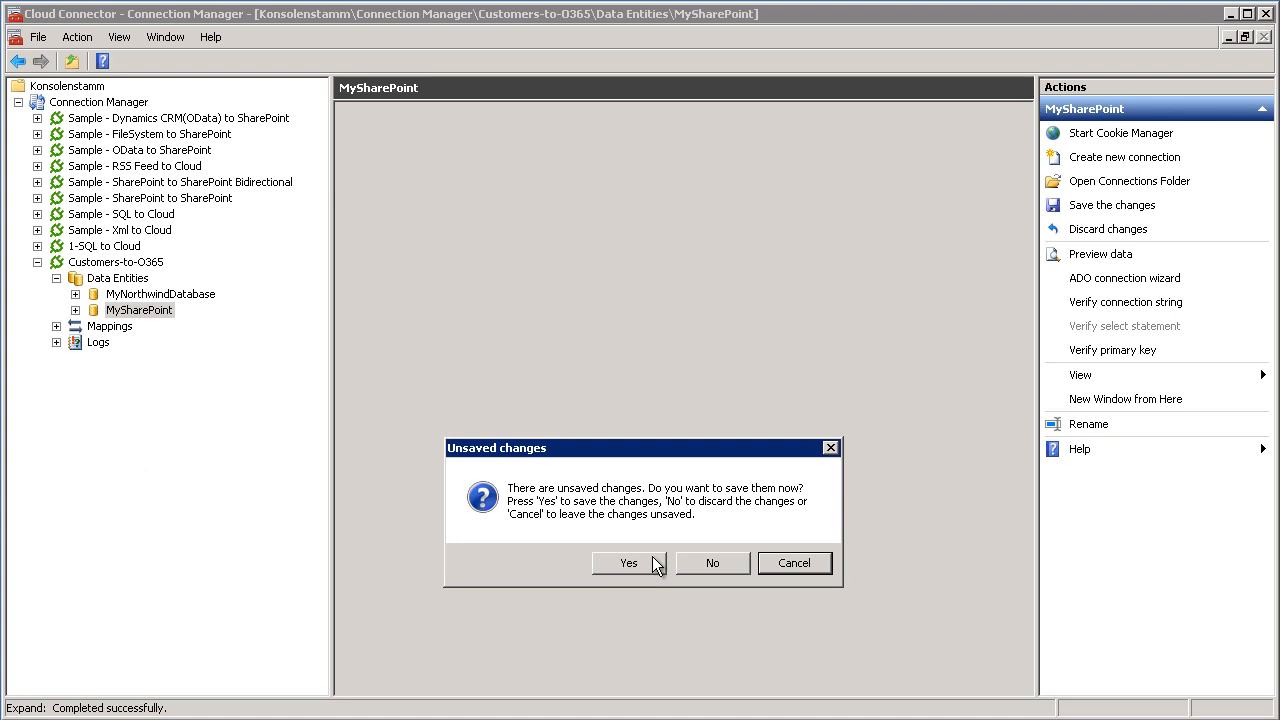
pyautogui.click(651, 560)
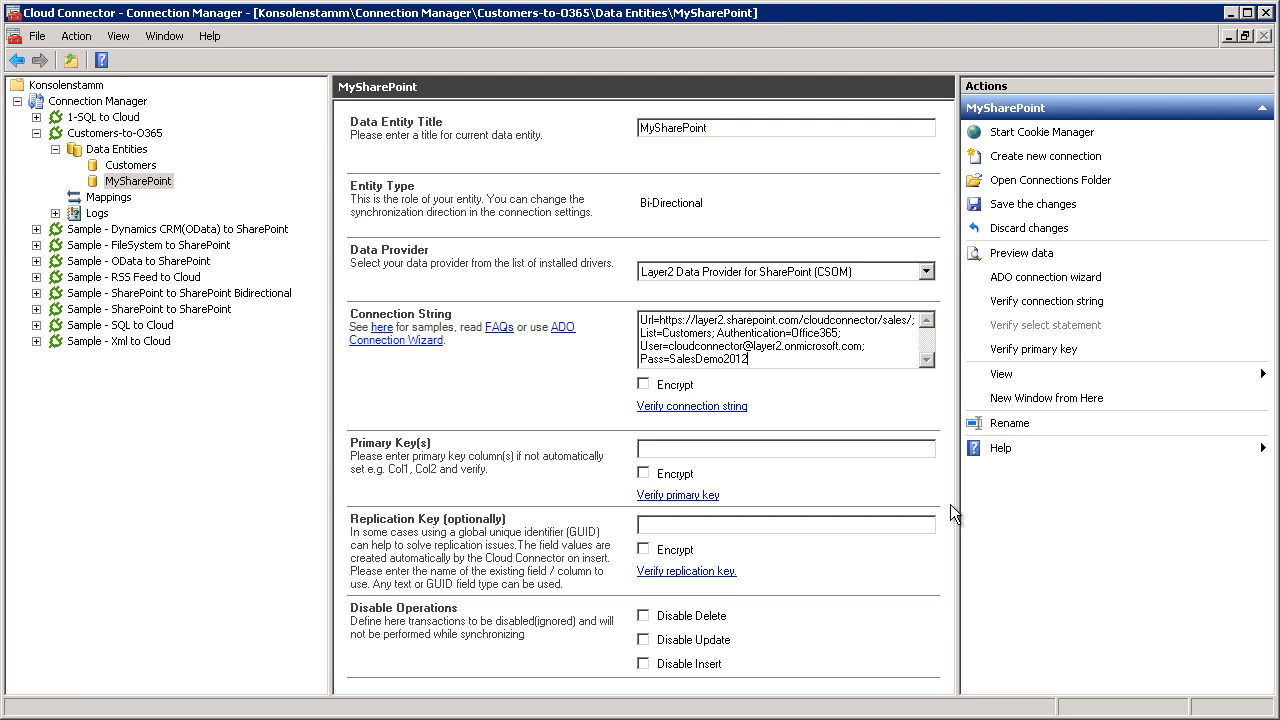
# Verify and save the MySharePoint entity's connection string, and open the mappings of the Customers-to-O365 connection.
pyautogui.click(676, 408)
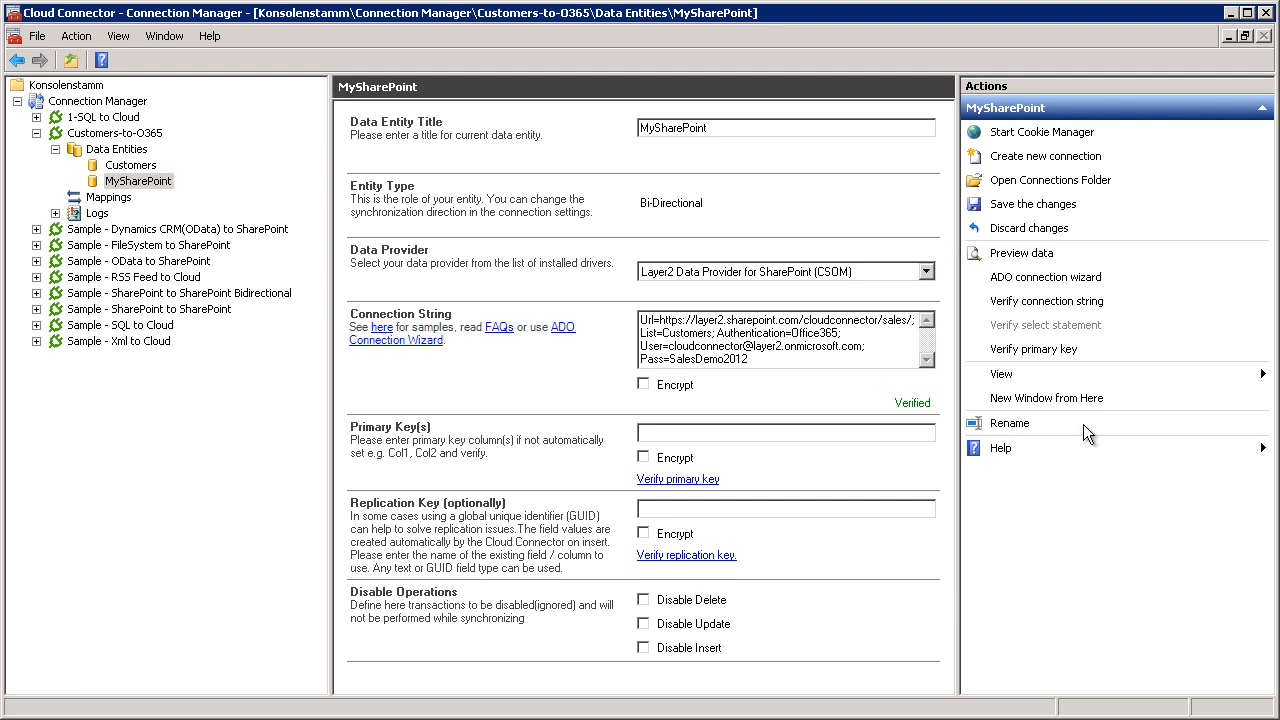
pyautogui.click(1040, 205)
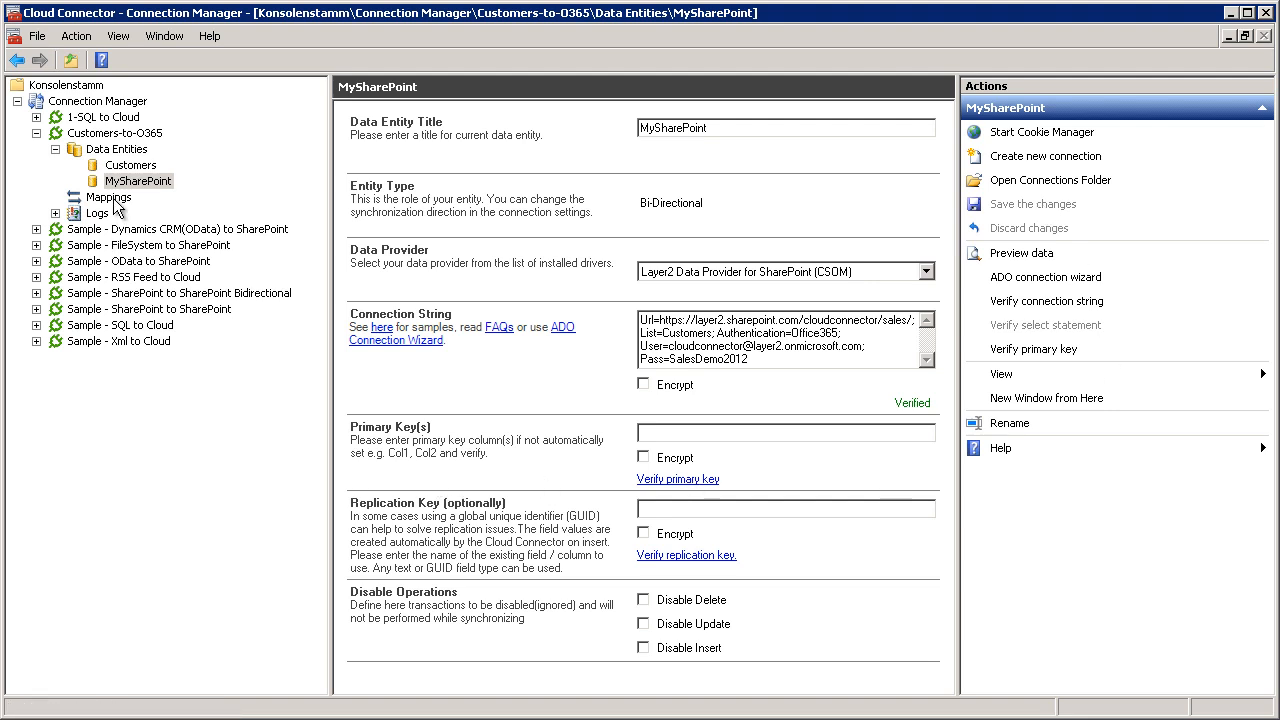
pyautogui.click(113, 199)
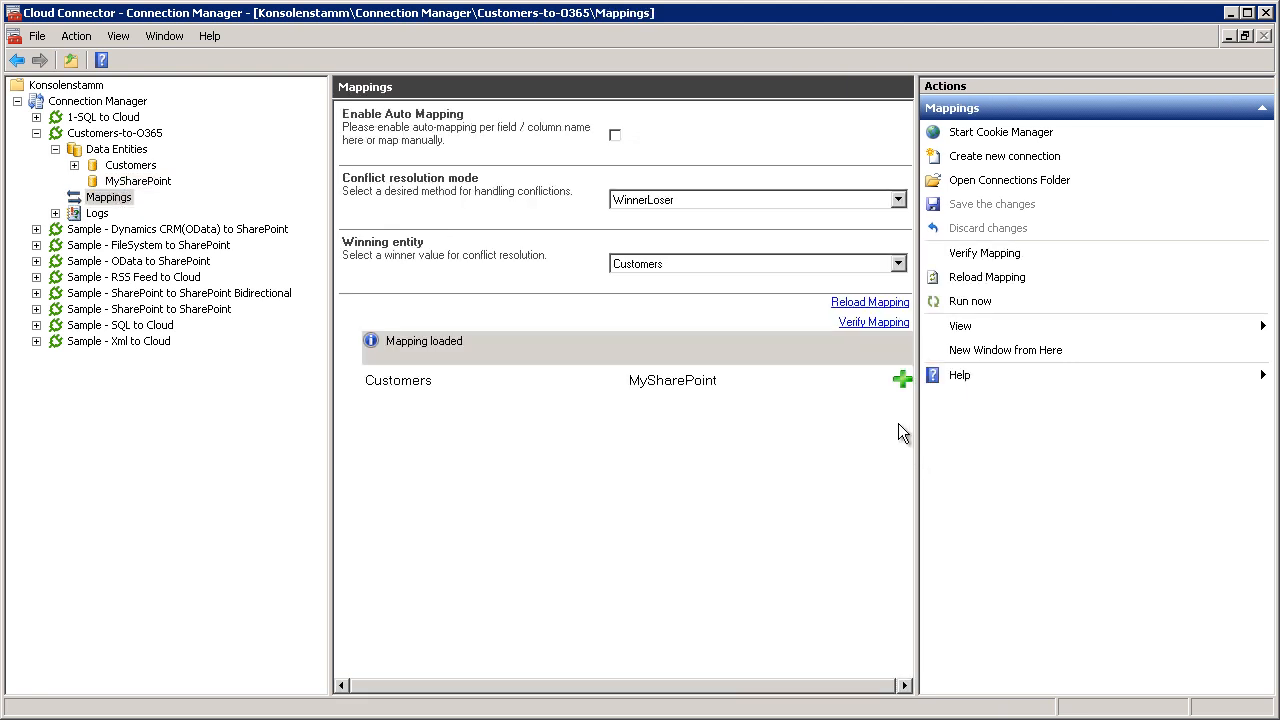
# Add a field mapping from BusinessPhone in the Customers entity to WorkPhone in the MySharePoint entity.
pyautogui.click(902, 380)
pyautogui.click(588, 402)
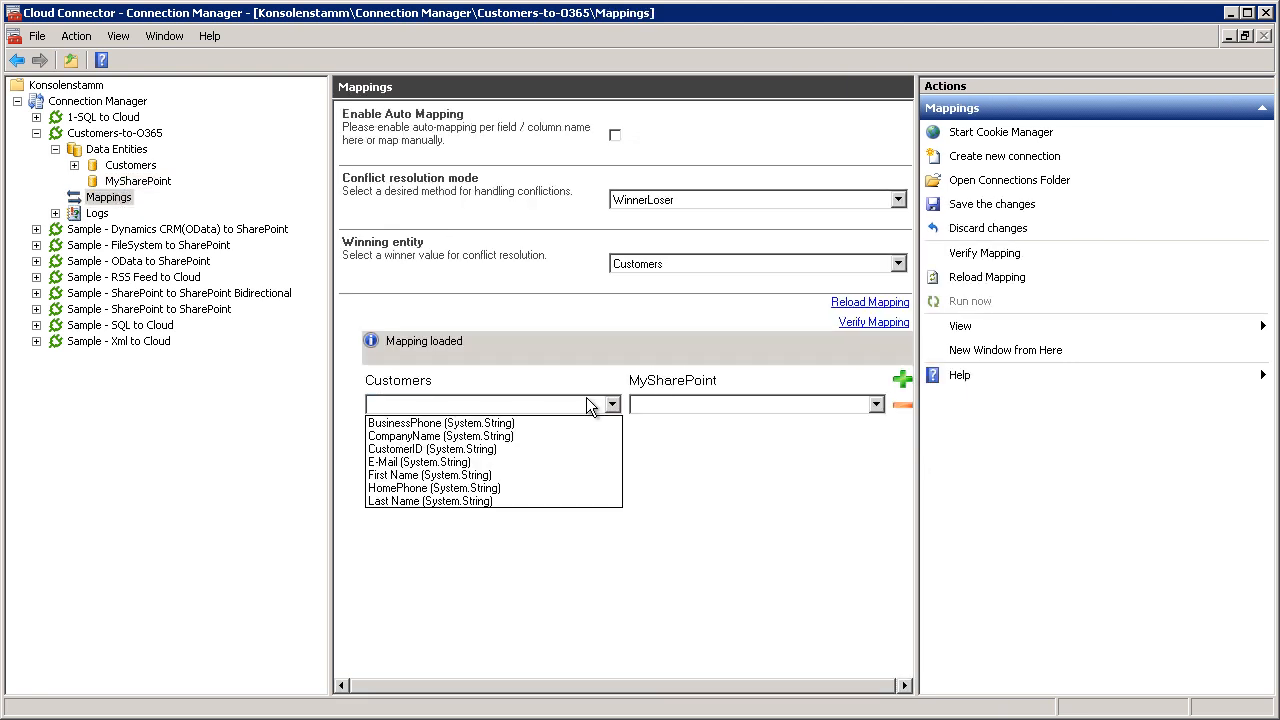
pyautogui.click(575, 423)
pyautogui.click(708, 403)
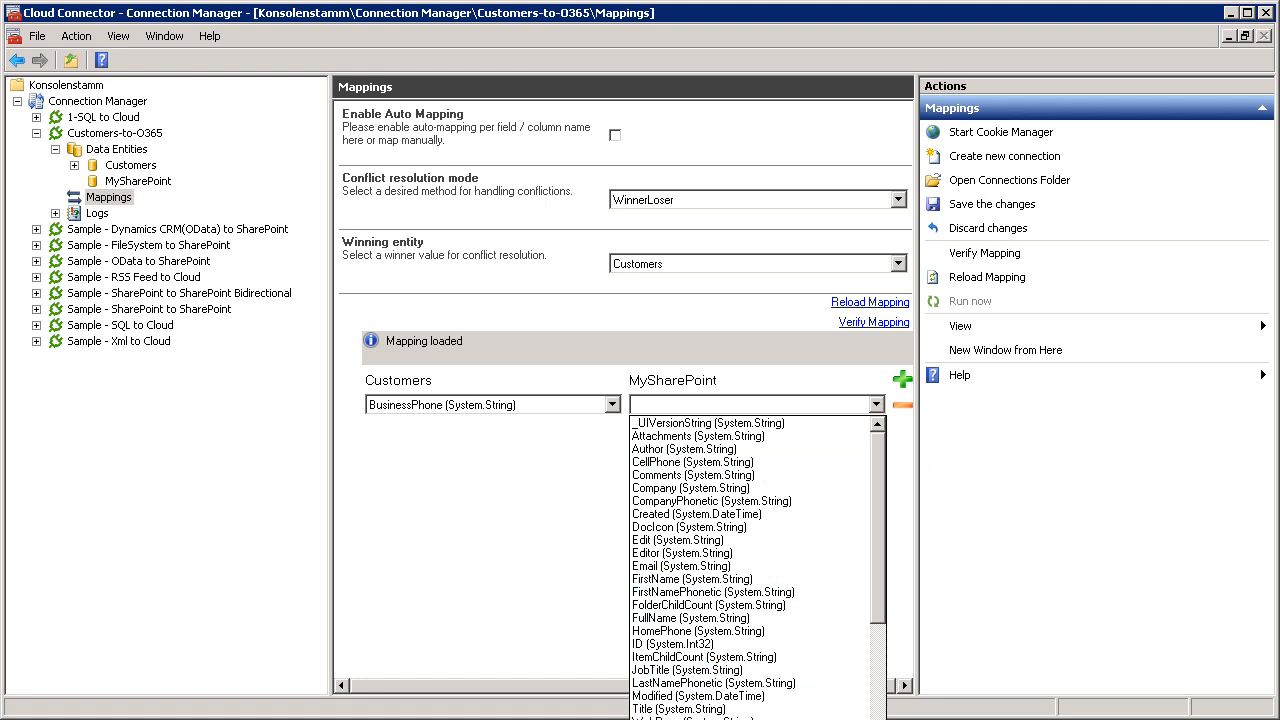
pyautogui.click(710, 719)
# Add a second field mapping from CompanyName in Customers to Company in MySharePoint.
pyautogui.click(904, 382)
pyautogui.click(567, 433)
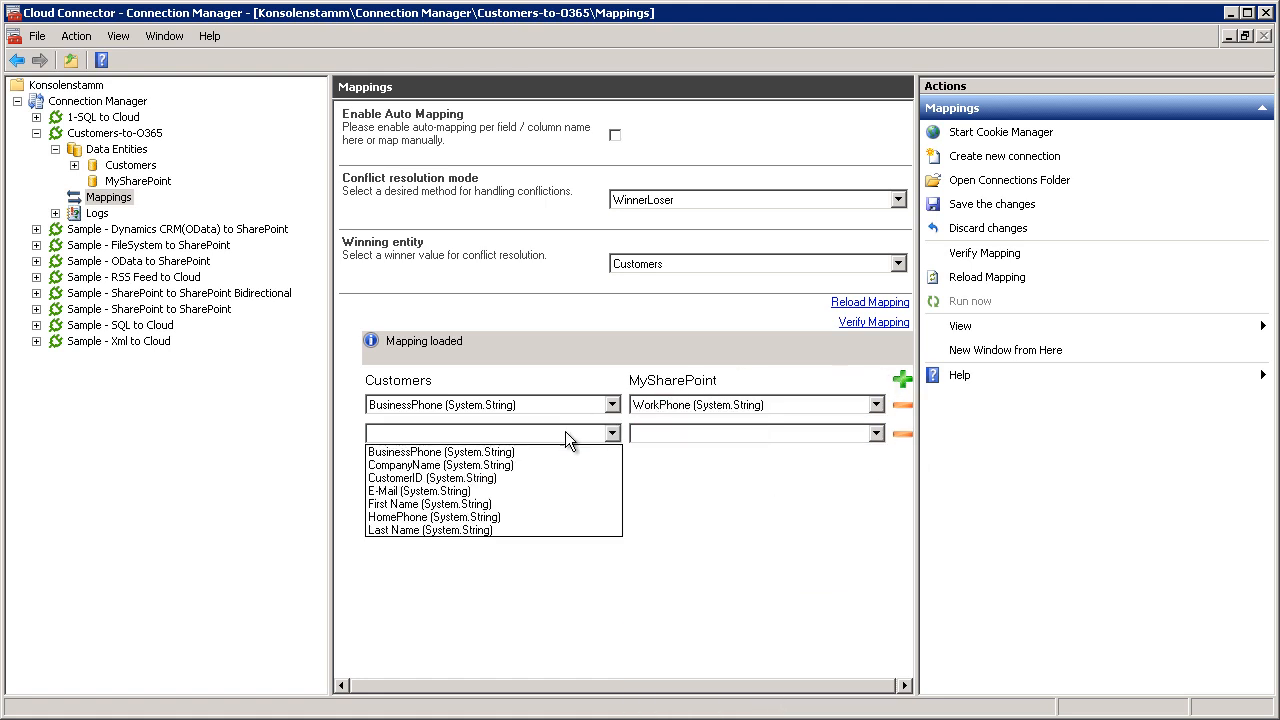
pyautogui.click(546, 467)
pyautogui.click(678, 438)
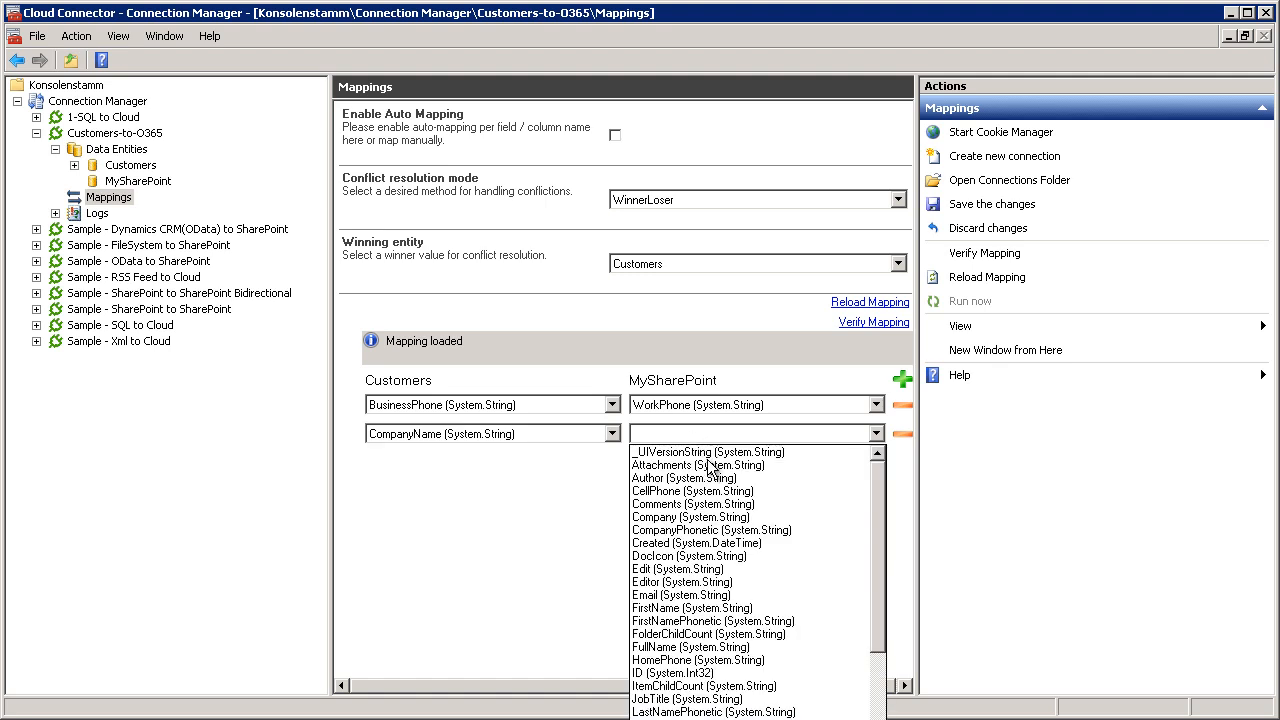
pyautogui.click(712, 518)
# Add a mapping that links the Customers E-Mail field to the MySharePoint Email field.
pyautogui.click(903, 379)
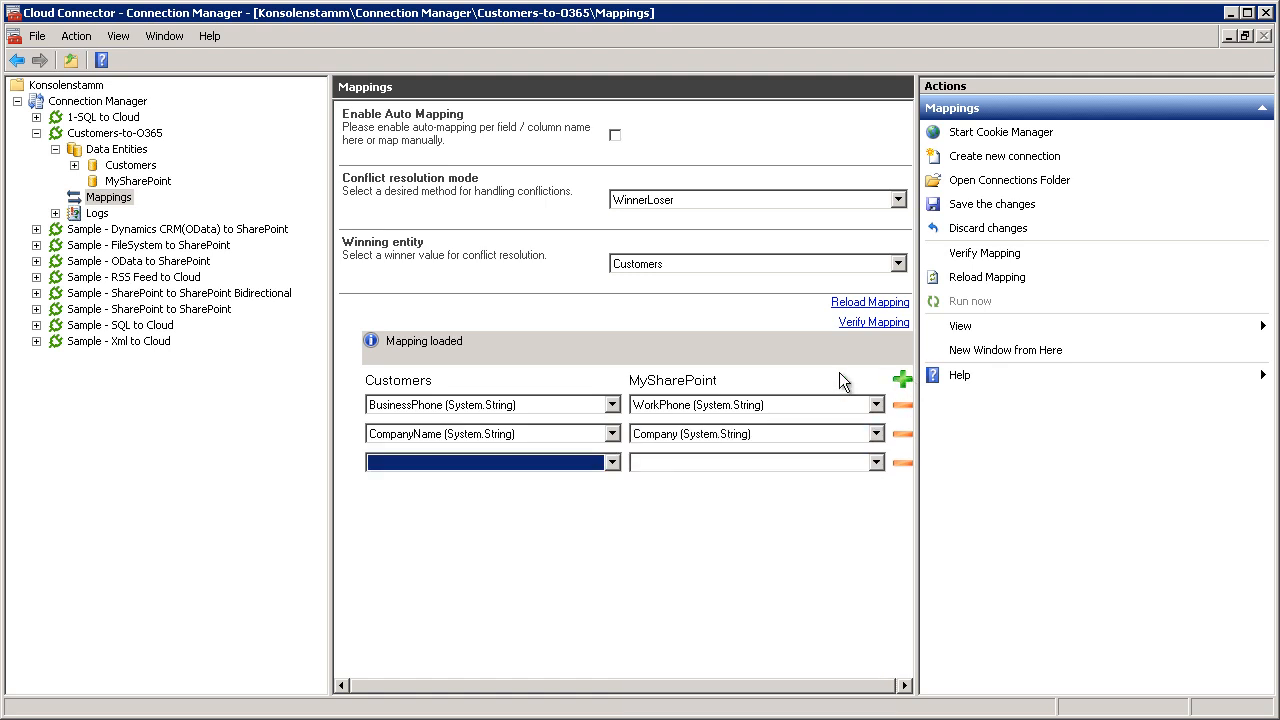
pyautogui.click(577, 462)
pyautogui.click(531, 517)
pyautogui.click(725, 463)
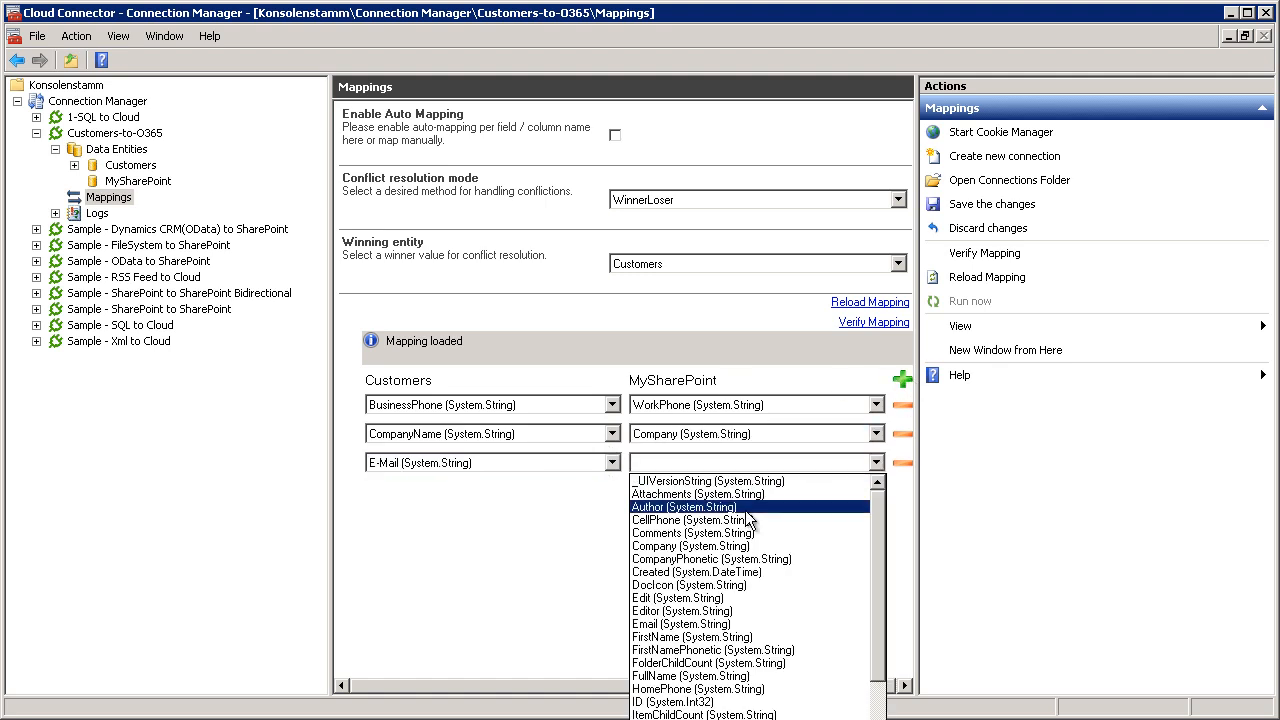
pyautogui.click(712, 624)
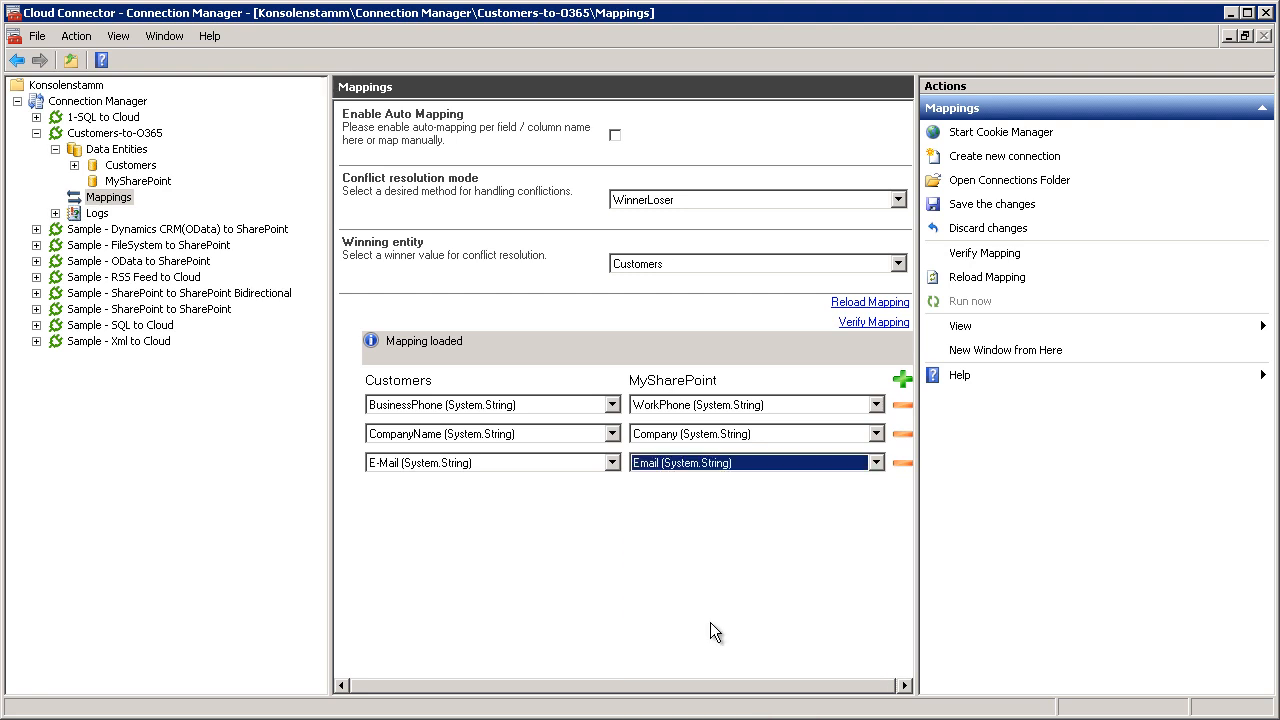
# Add a mapping from the First Name field in Customers to FirstName in MySharePoint.
pyautogui.click(903, 380)
pyautogui.click(539, 492)
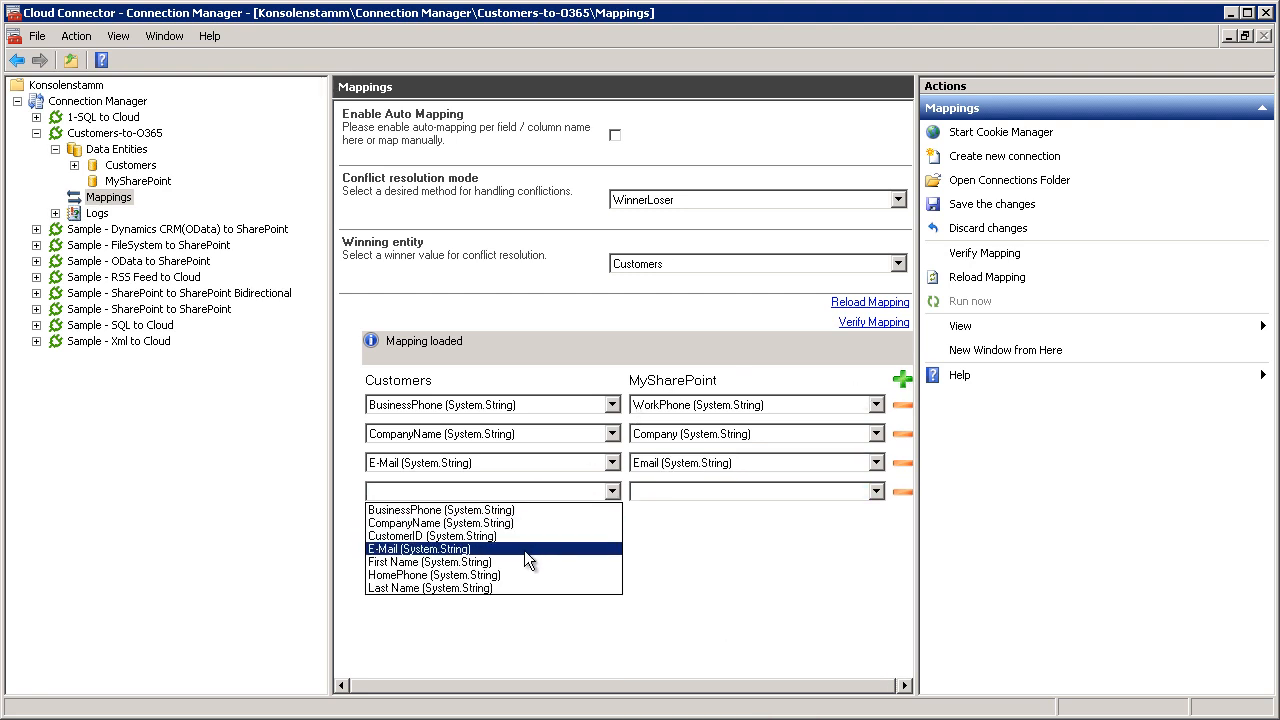
pyautogui.click(522, 560)
pyautogui.click(700, 491)
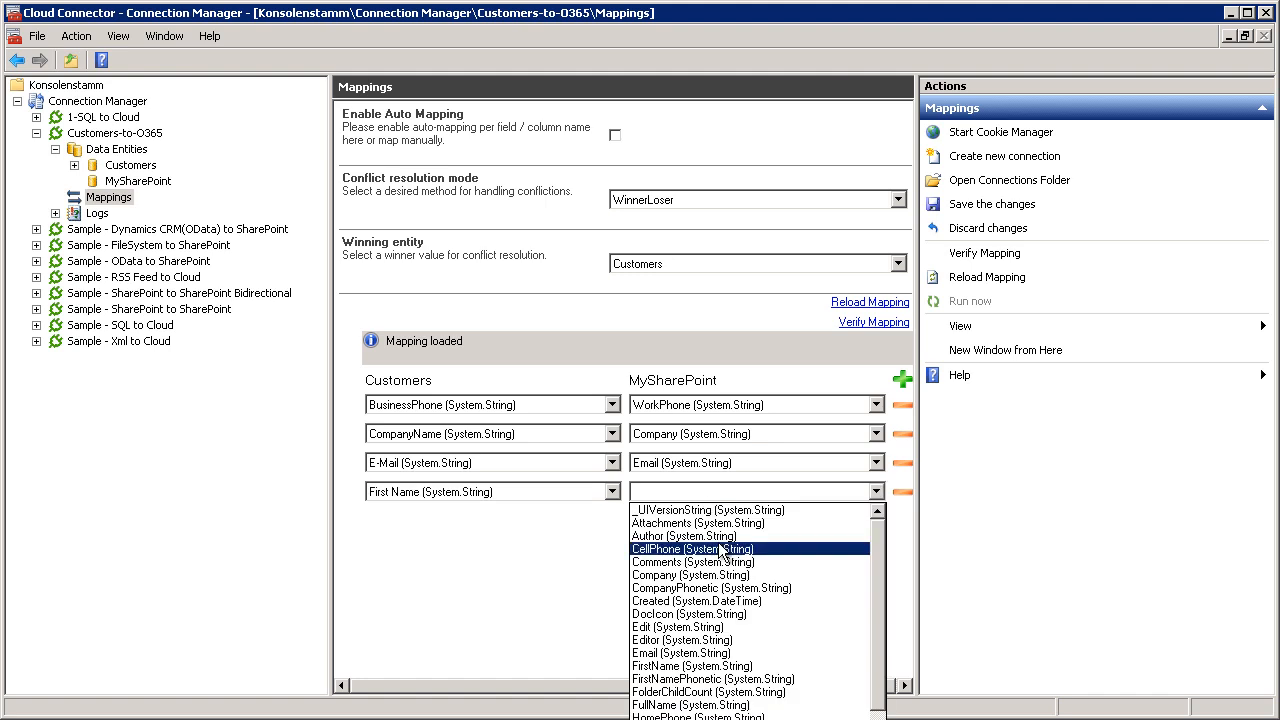
pyautogui.click(714, 666)
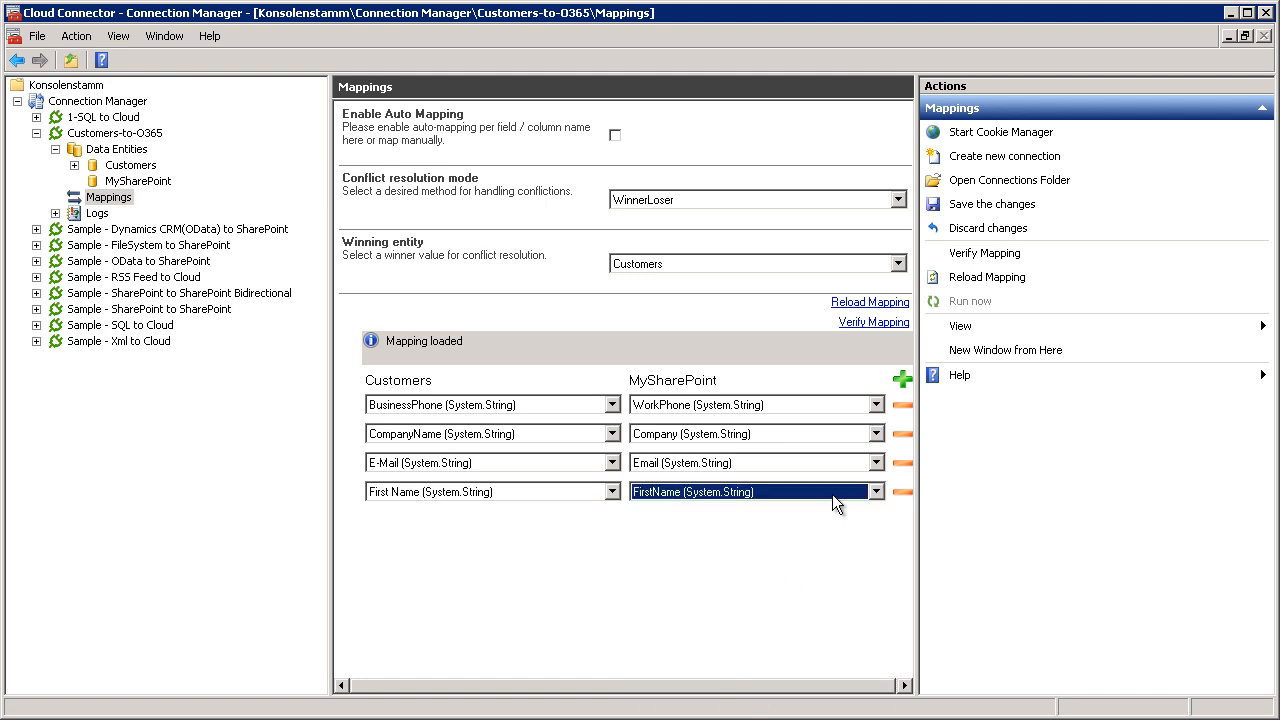
# Add a mapping between the HomePhone fields of the Customers and MySharePoint entities.
pyautogui.click(904, 386)
pyautogui.click(510, 520)
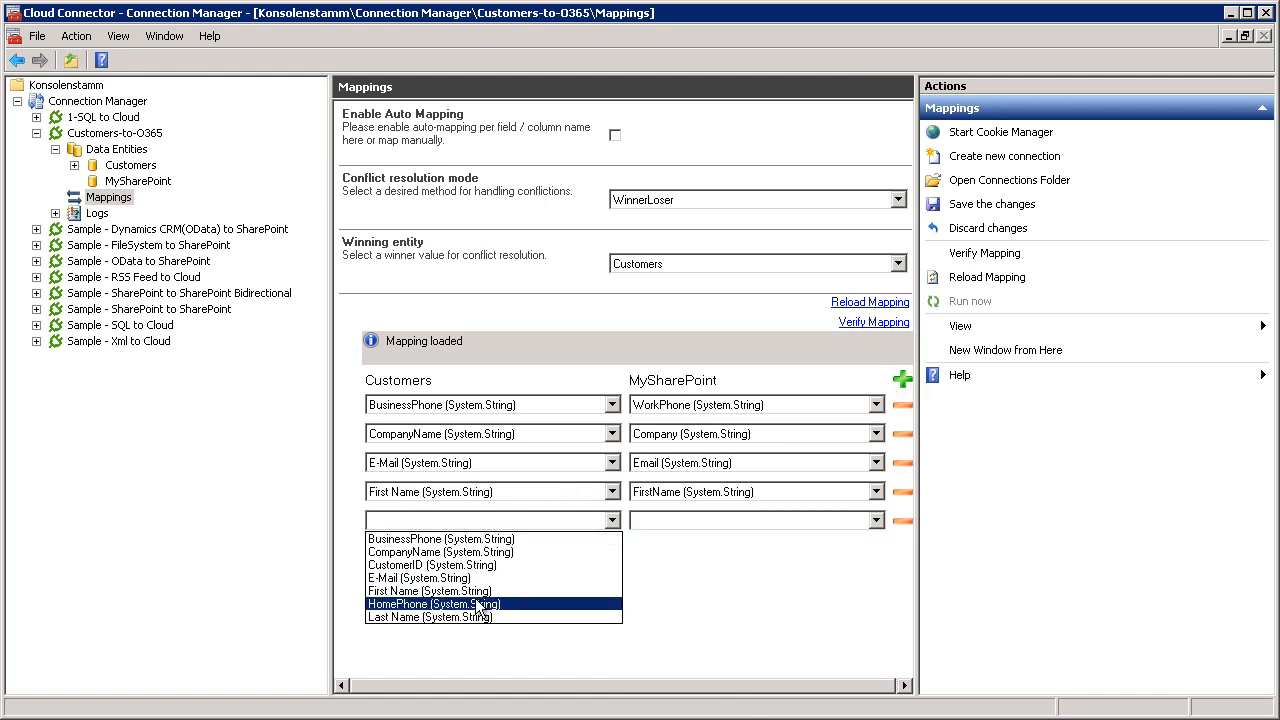
pyautogui.click(530, 603)
pyautogui.click(648, 522)
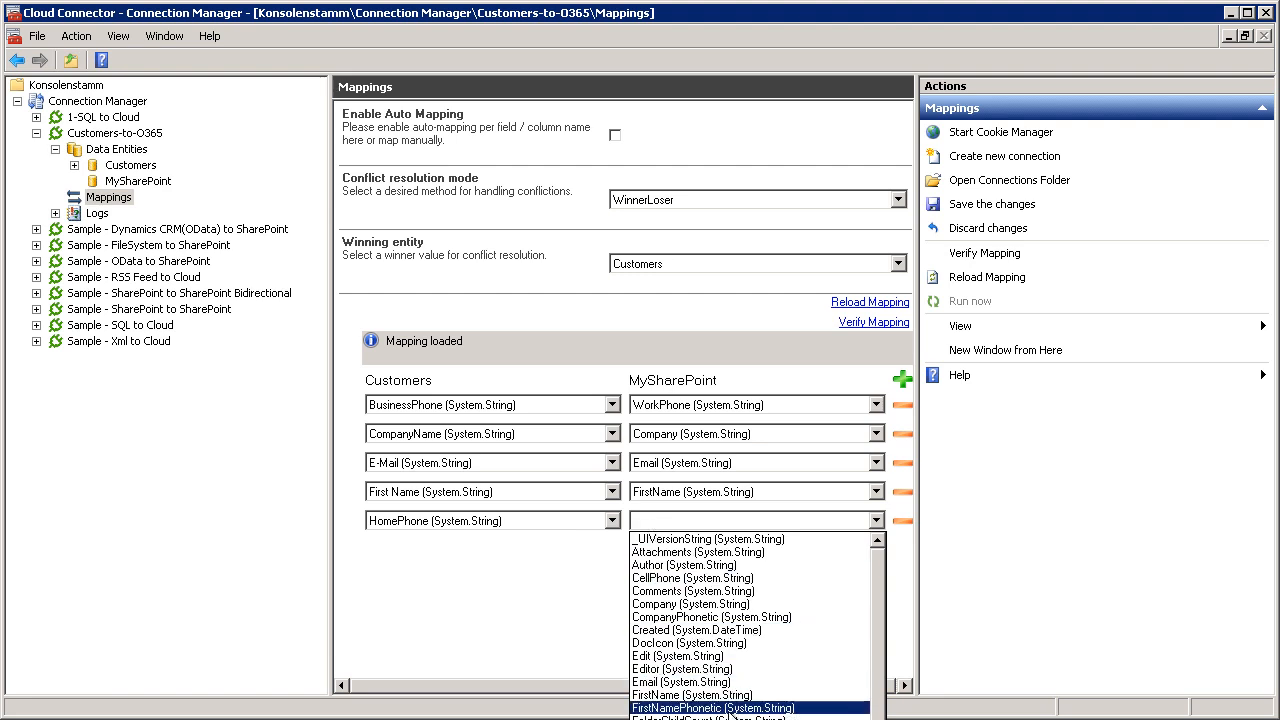
pyautogui.click(760, 680)
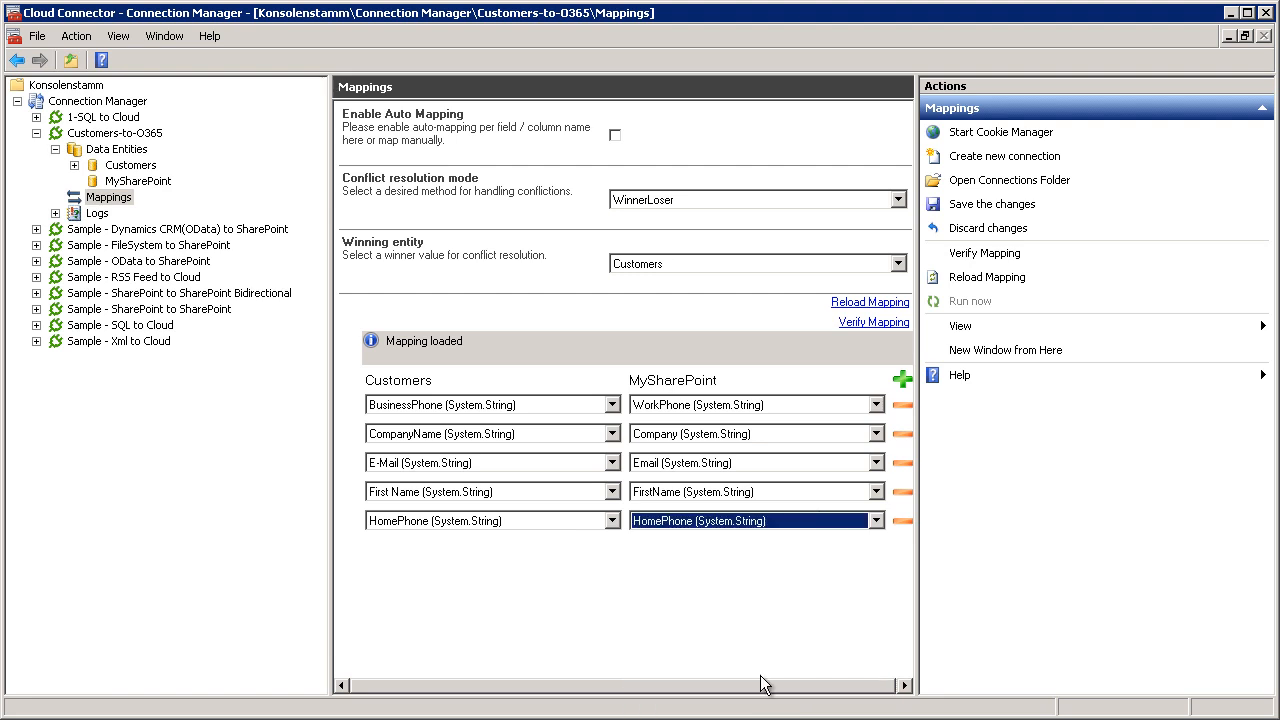
# Map the Last Name field in Customers to Title in MySharePoint, and verify the complete mapping.
pyautogui.click(904, 386)
pyautogui.click(497, 548)
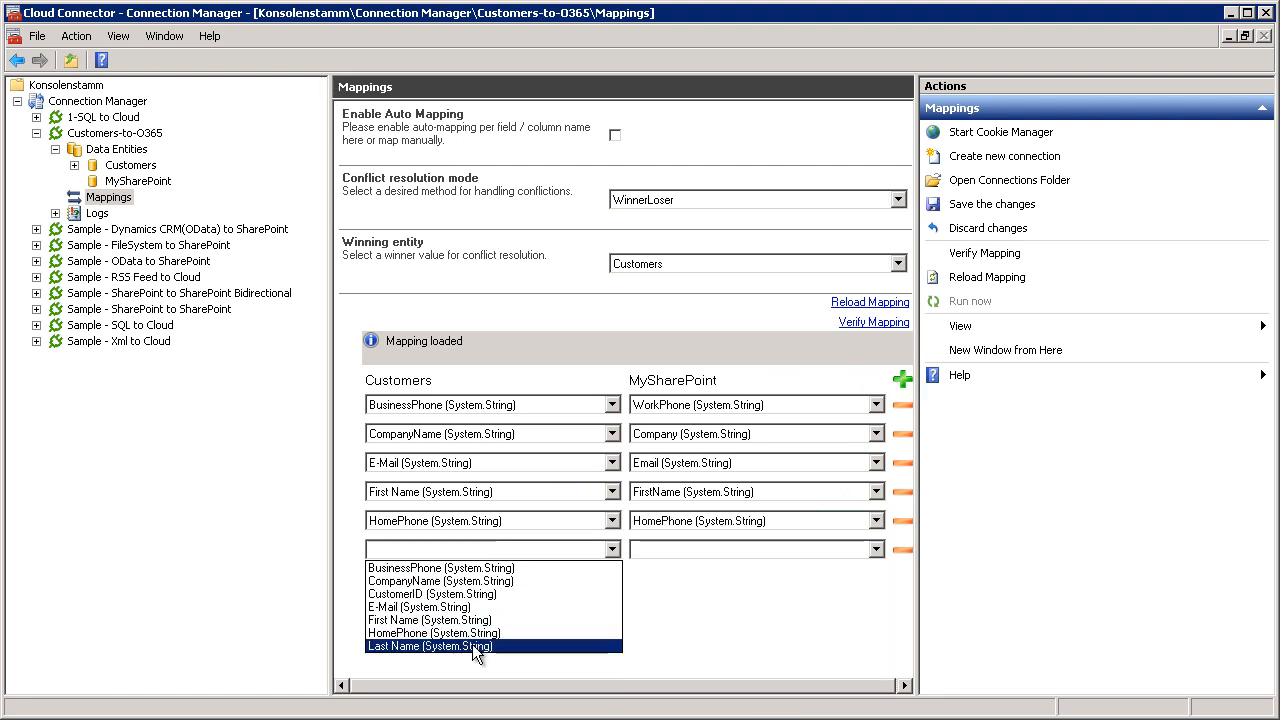
pyautogui.click(472, 645)
pyautogui.click(648, 553)
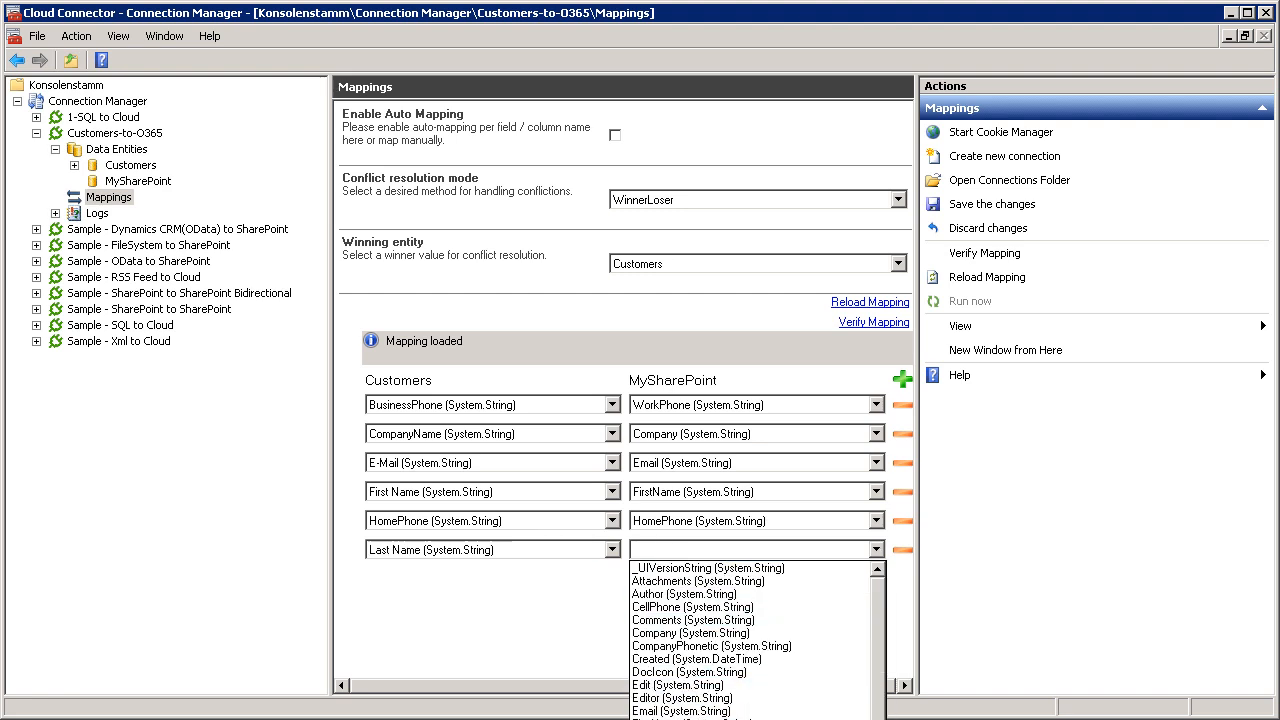
pyautogui.click(690, 719)
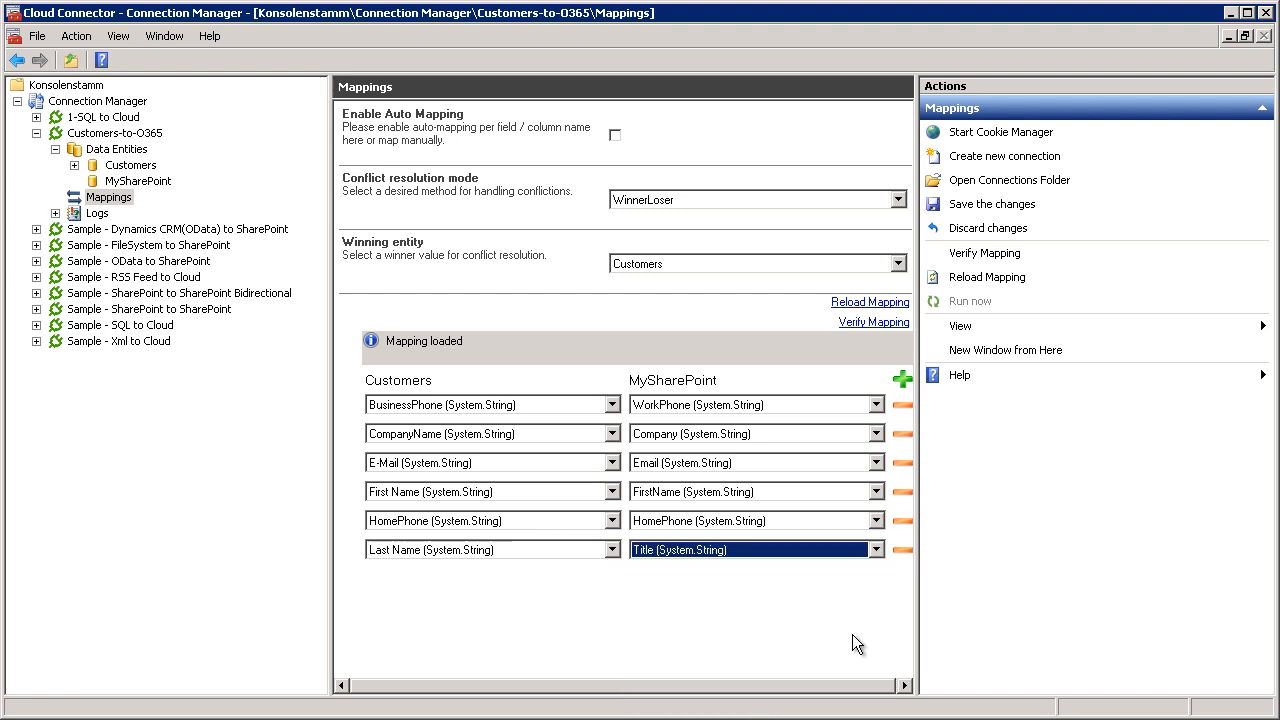
pyautogui.click(886, 322)
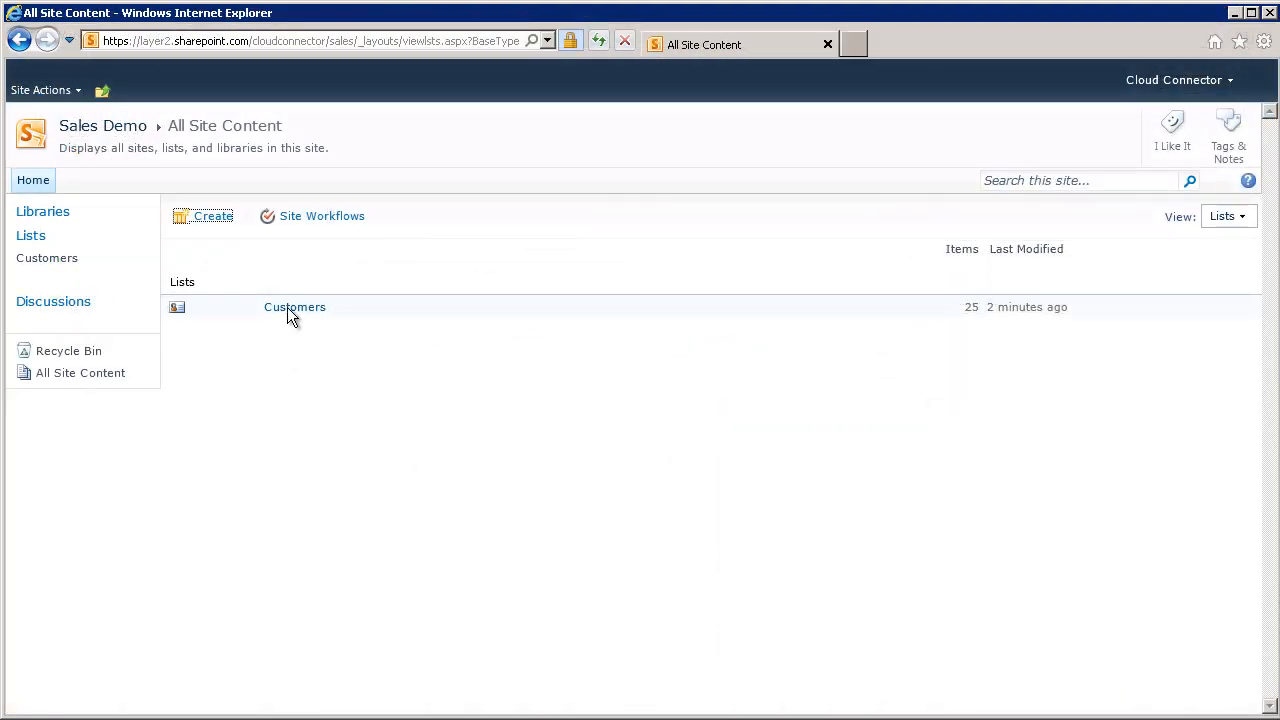
# Open the Customers list on the SharePoint site in Internet Explorer, look through its contacts and show the list management options.
pyautogui.click(288, 308)
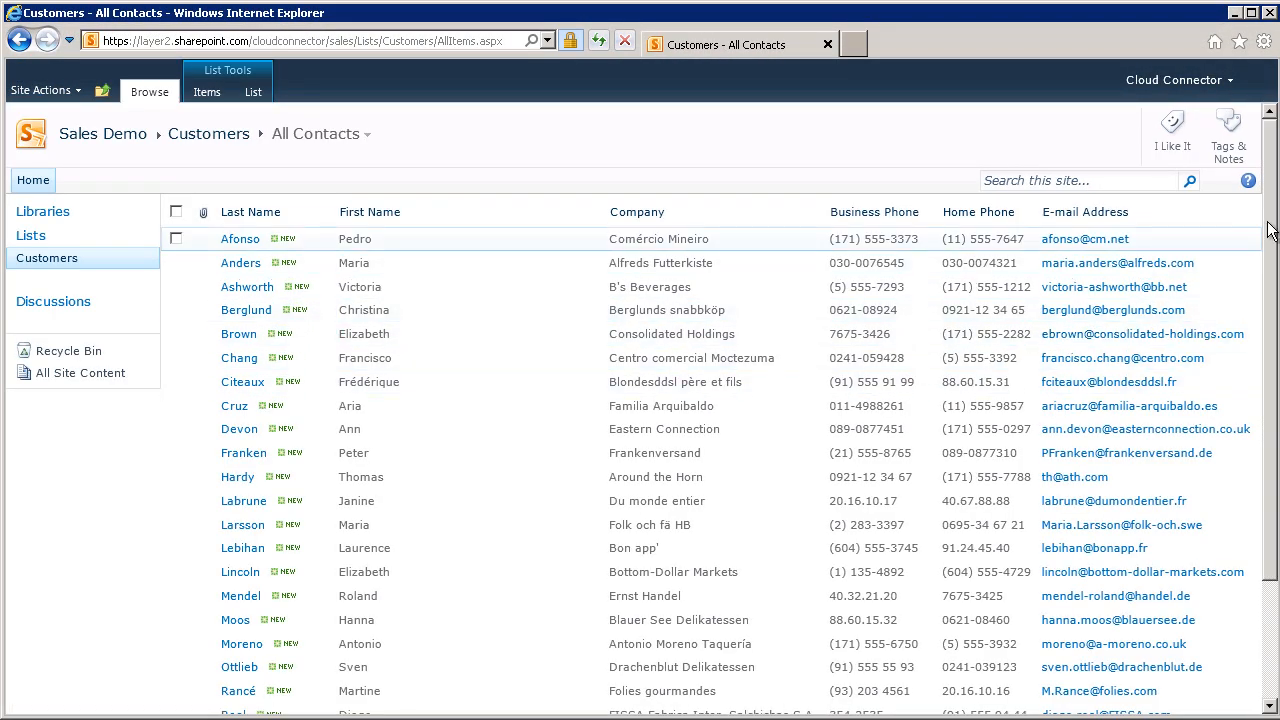
pyautogui.scroll(-2, 1270, 268)
pyautogui.moveTo(1270, 268); pyautogui.dragTo(1272, 208)
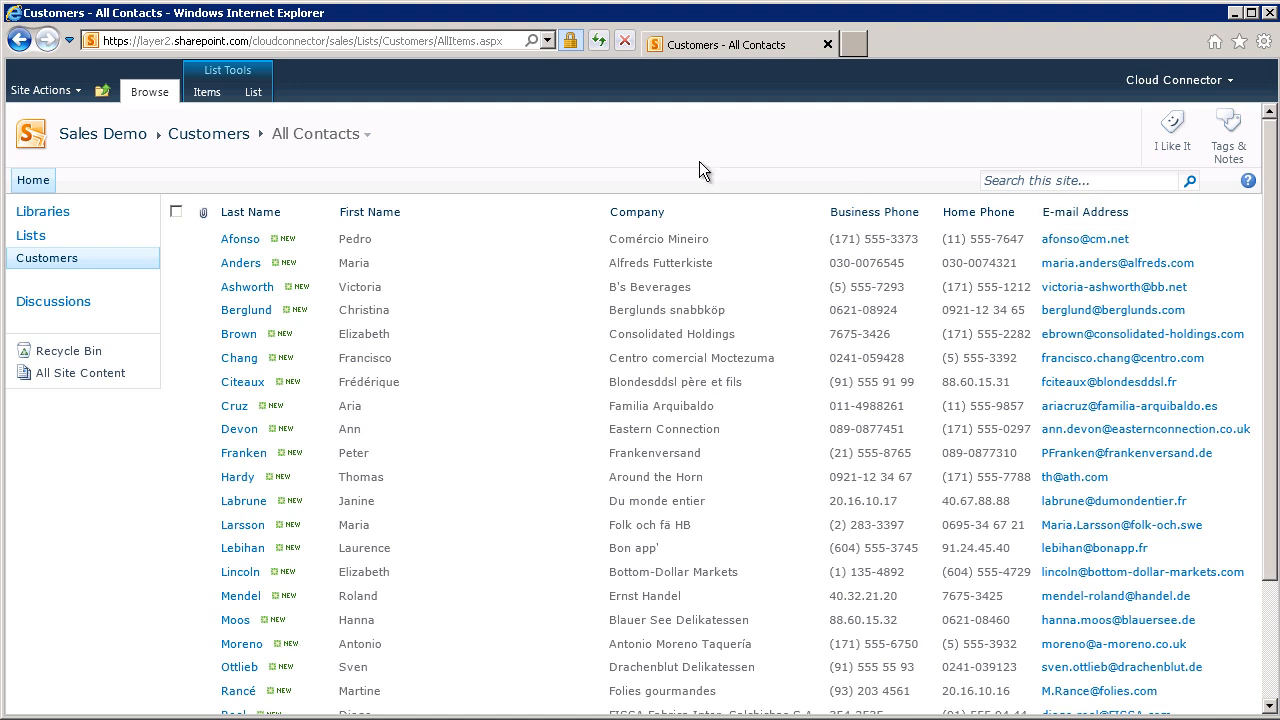
pyautogui.click(254, 93)
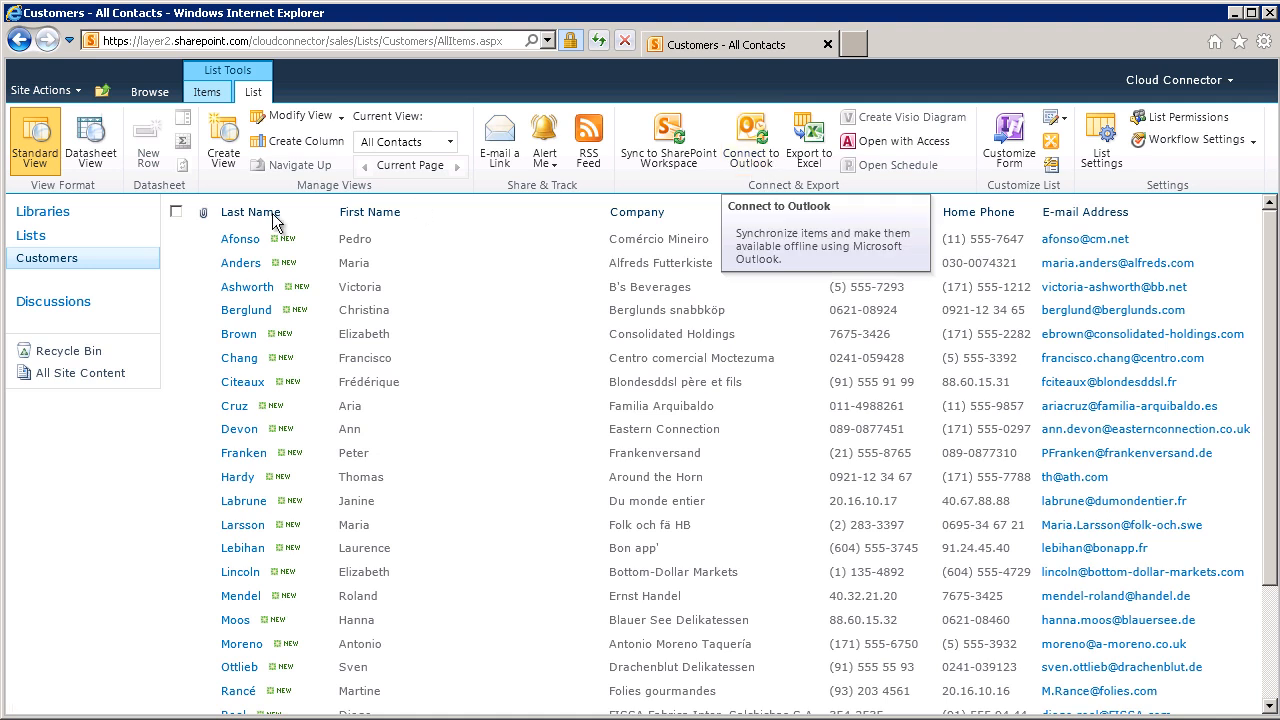
# Edit the Comércio Mineiro contact in the SharePoint Customers list, adding a middle name to its First Name field, and save it.
pyautogui.click(197, 245)
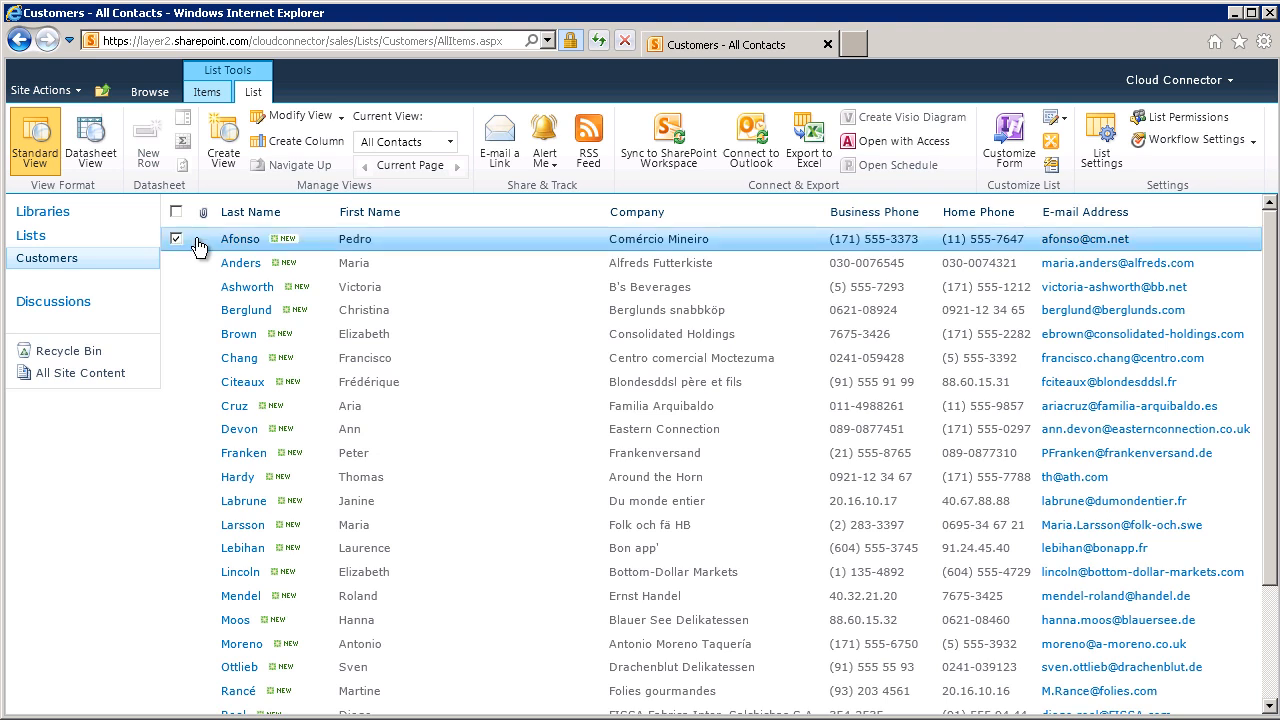
pyautogui.click(262, 241)
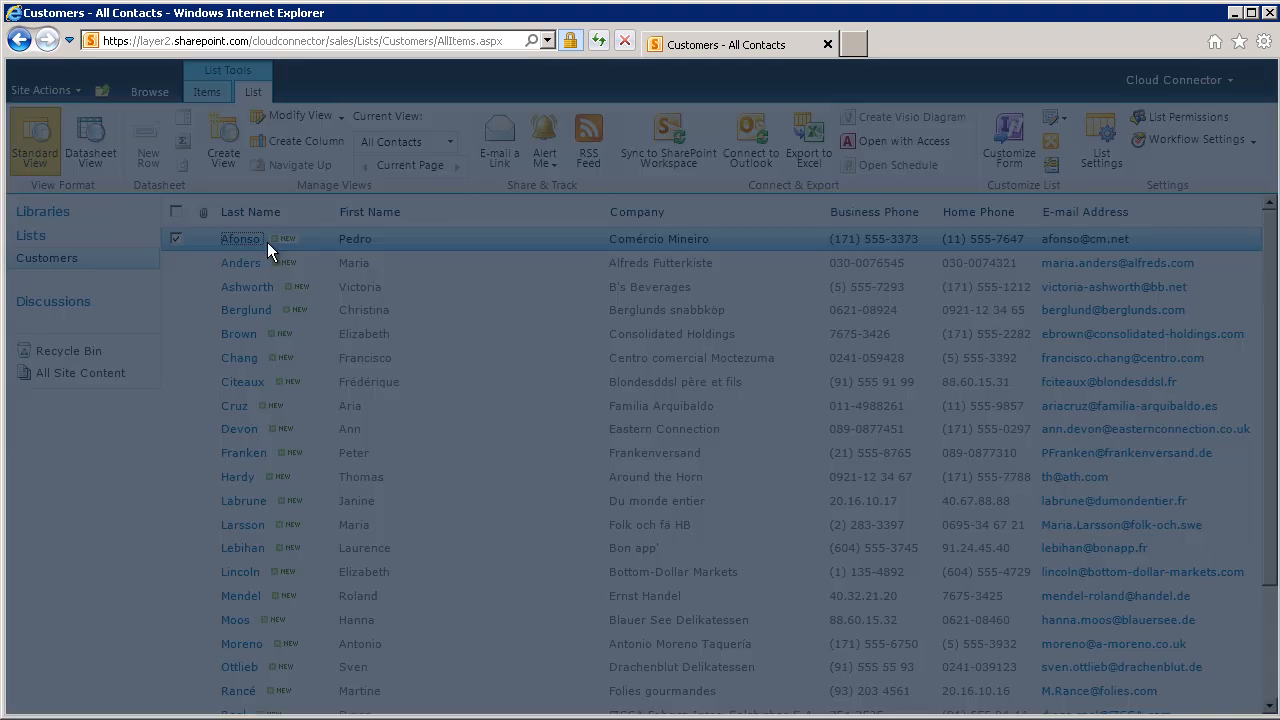
pyautogui.click(371, 215)
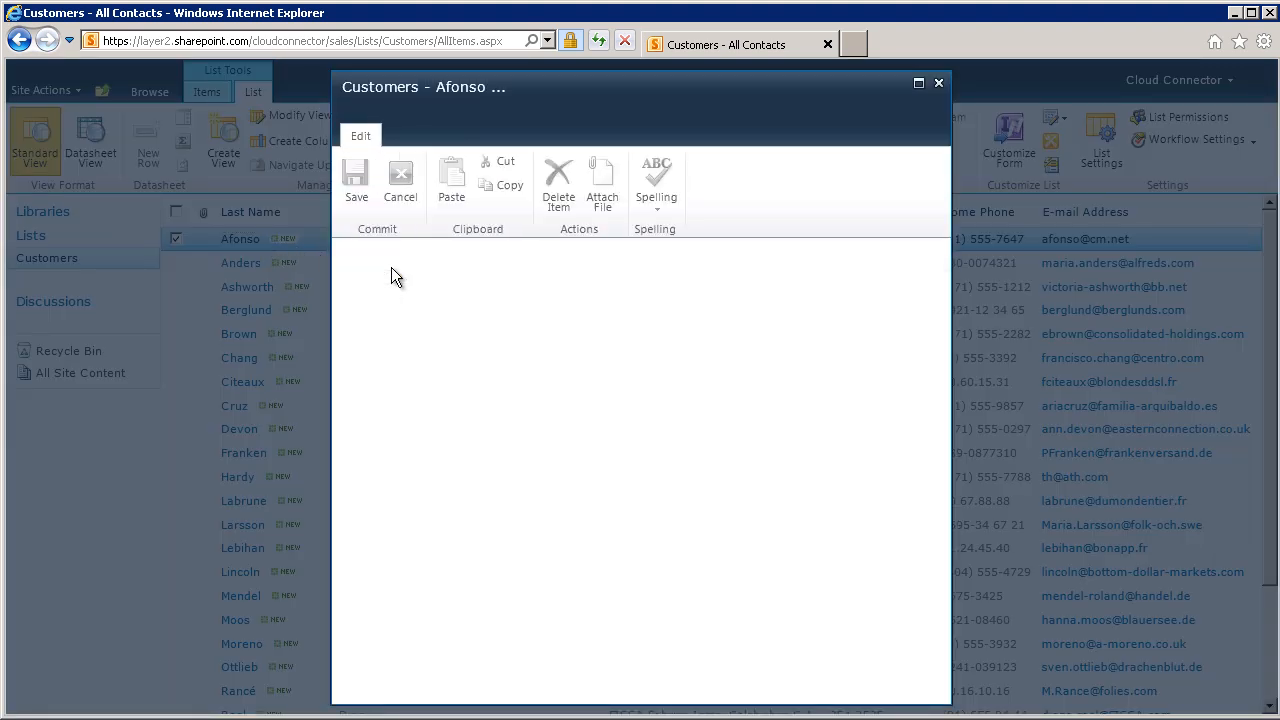
pyautogui.click(613, 298)
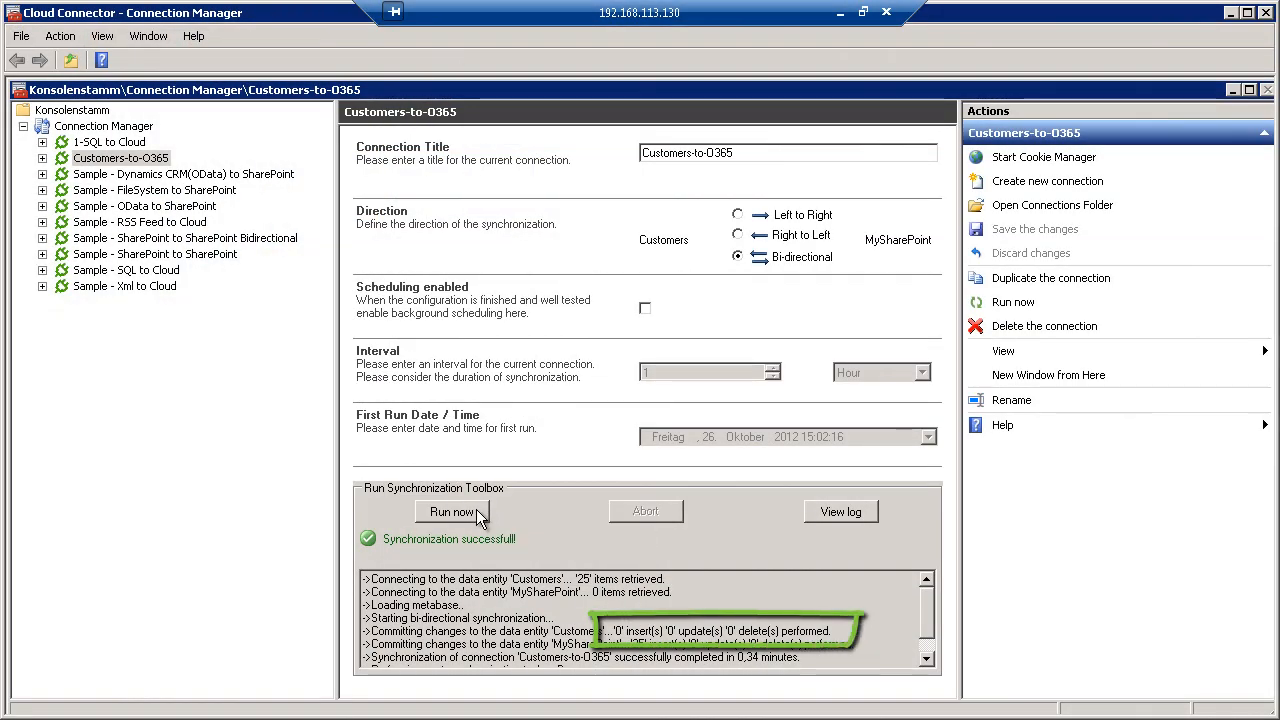
# Run the Customers-to-O365 synchronization and check the edited Comércio Mineiro record in the Northwind Customers table in SQL Server Management Studio.
pyautogui.click(480, 513)
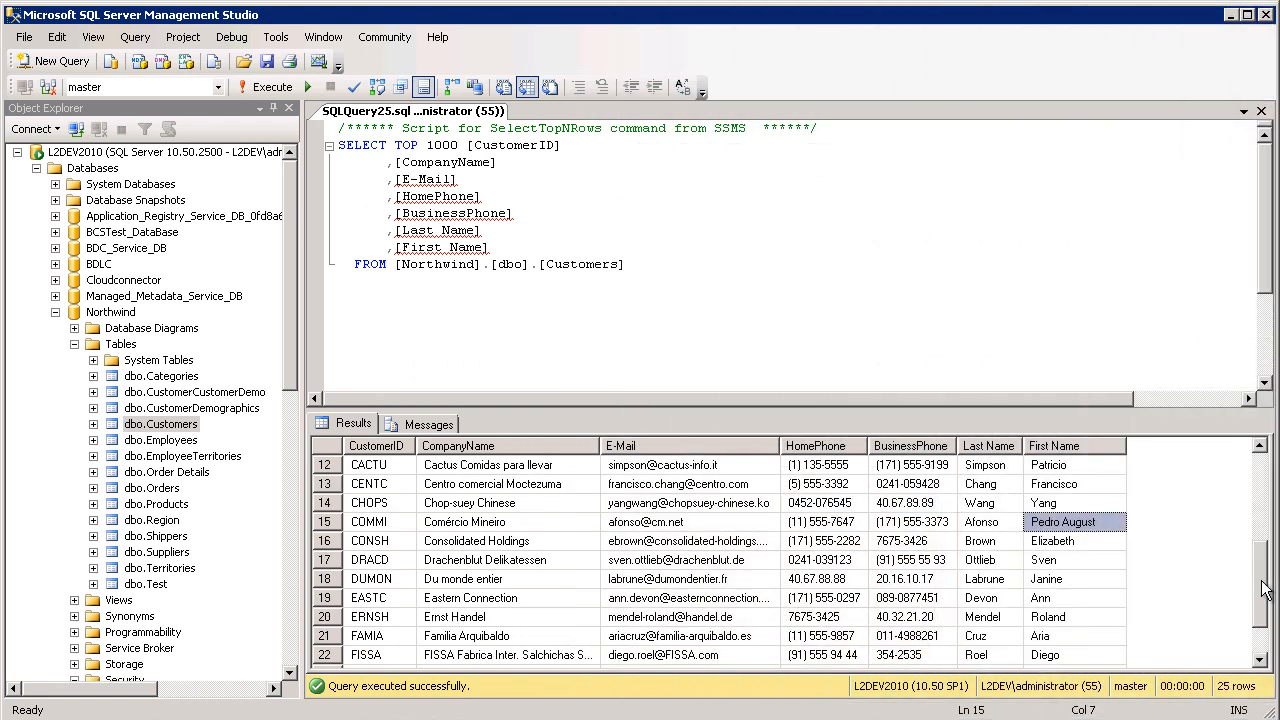
pyautogui.moveTo(1263, 586); pyautogui.dragTo(1263, 598)
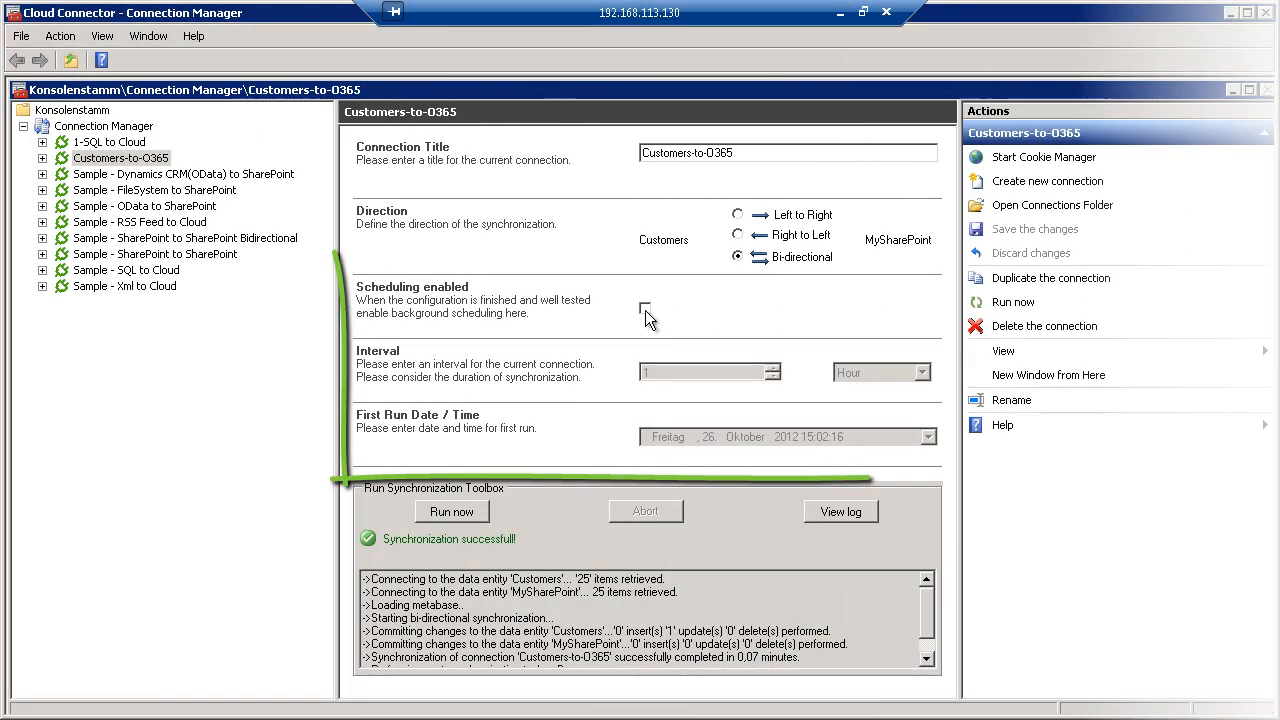
# Enable background scheduling for the Customers-to-O365 connection in Cloud Connector, and open the Connection Manager's backend service settings.
pyautogui.click(645, 308)
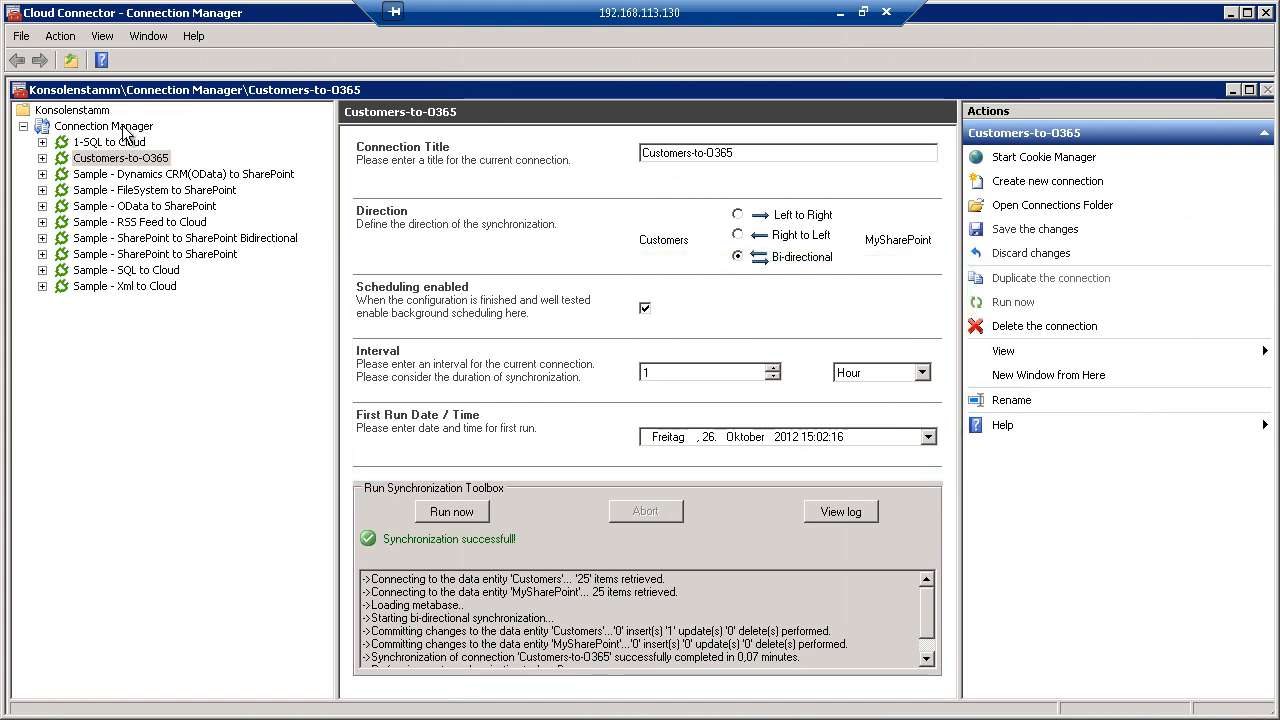
pyautogui.click(123, 129)
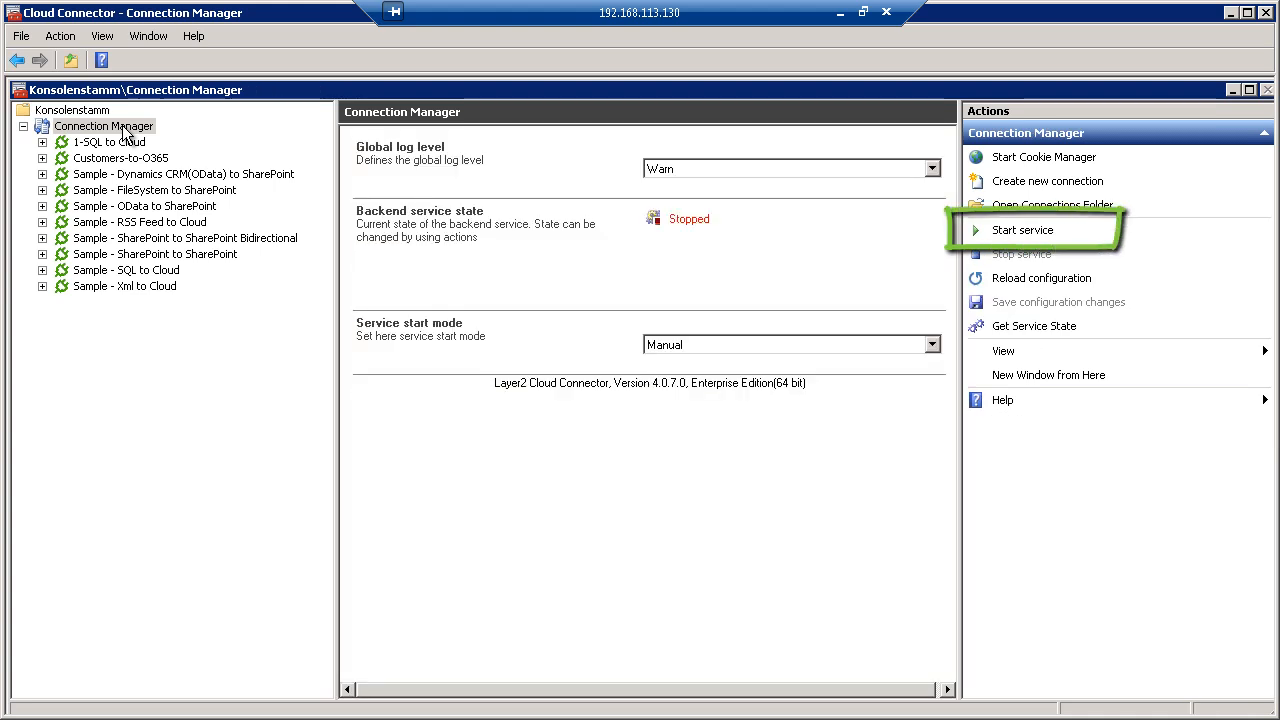